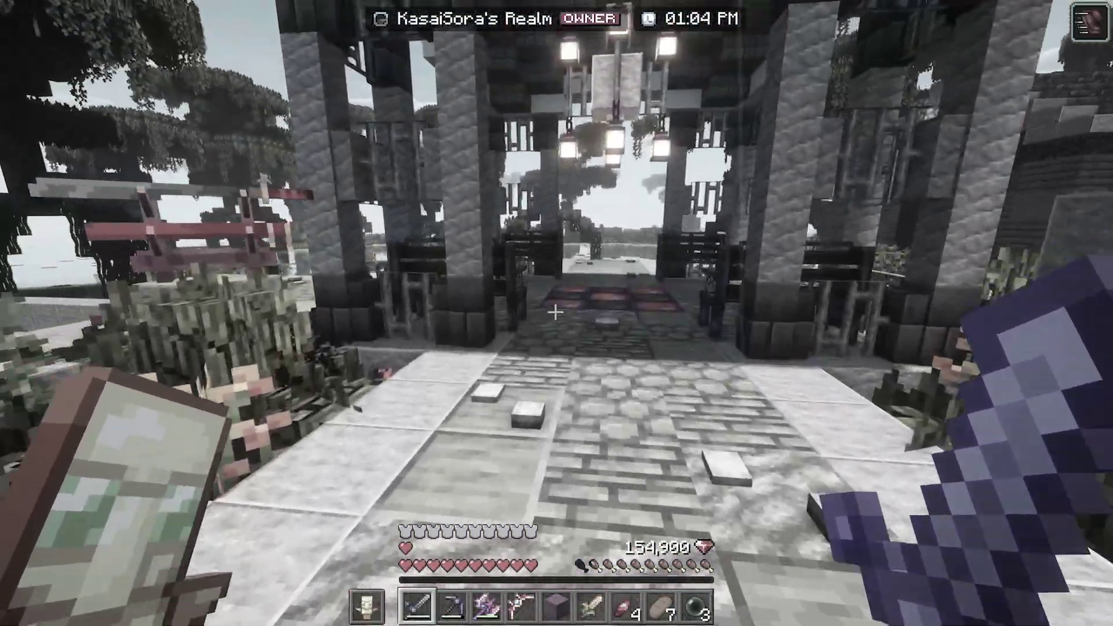
pyautogui.press('w')
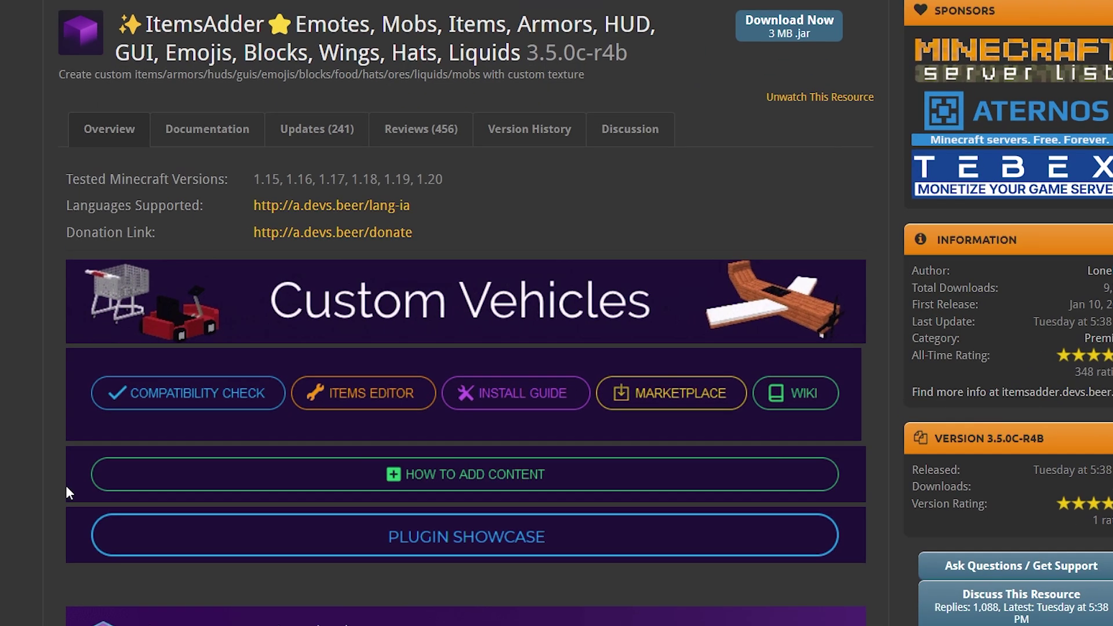
# Step: Open ItemsAdder's guide on adding content and read its Sword article about the config file and item texture
pyautogui.click(428, 416)
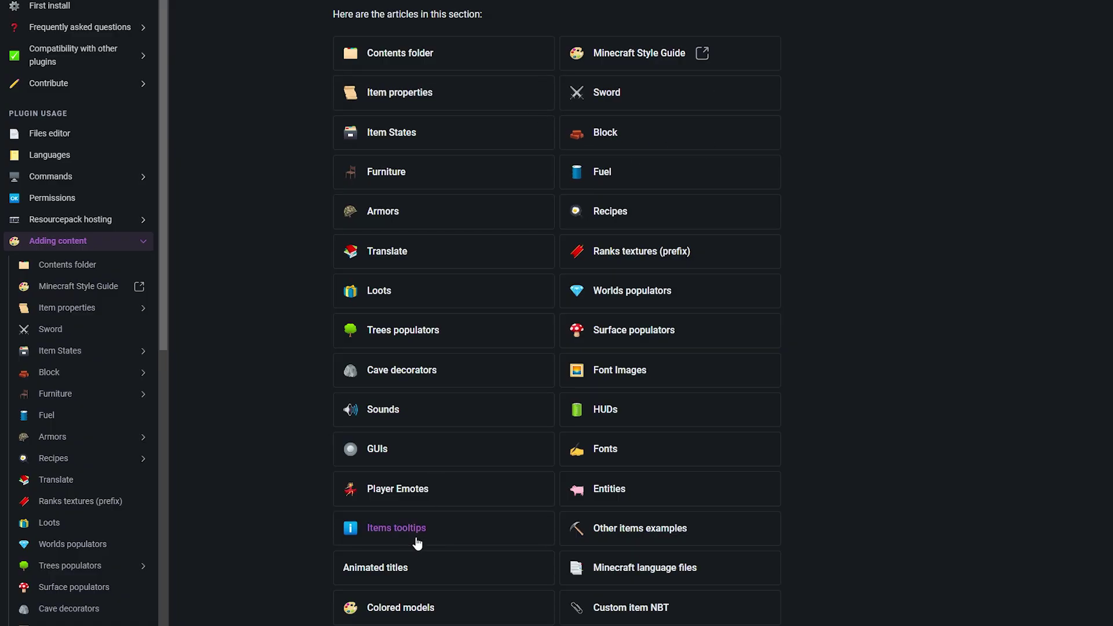
pyautogui.click(600, 93)
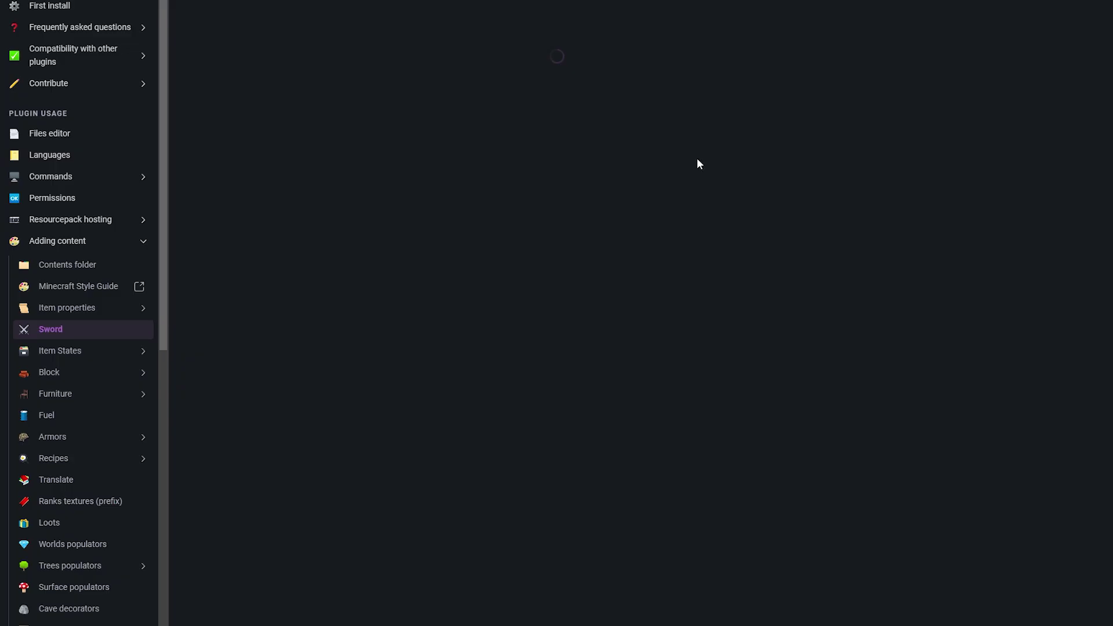
pyautogui.scroll(-5, 941, 145)
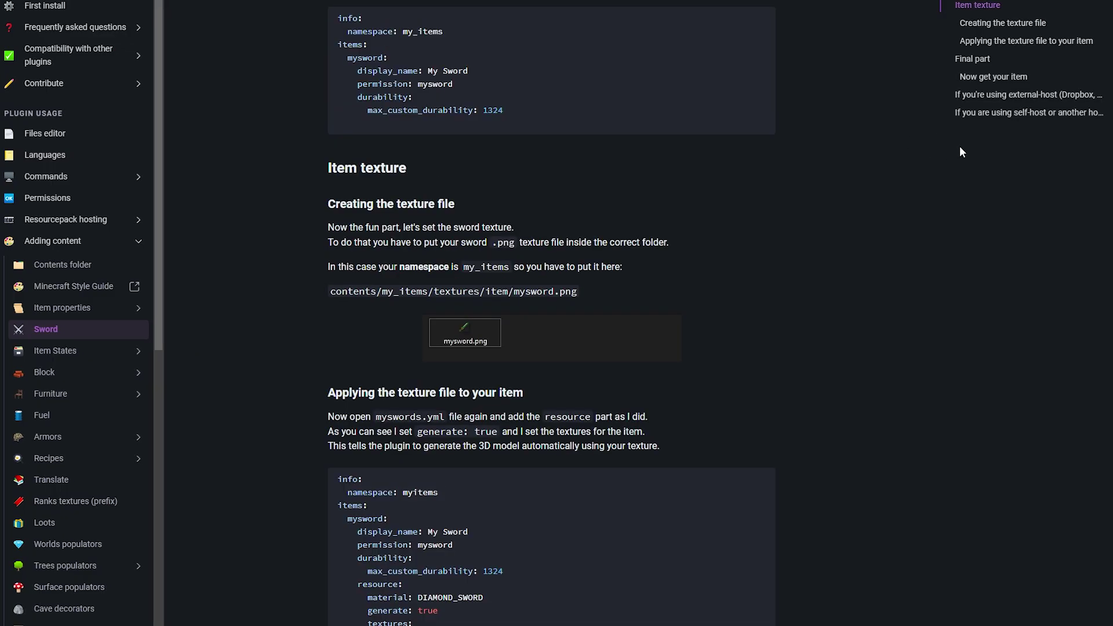
pyautogui.scroll(3, 959, 145)
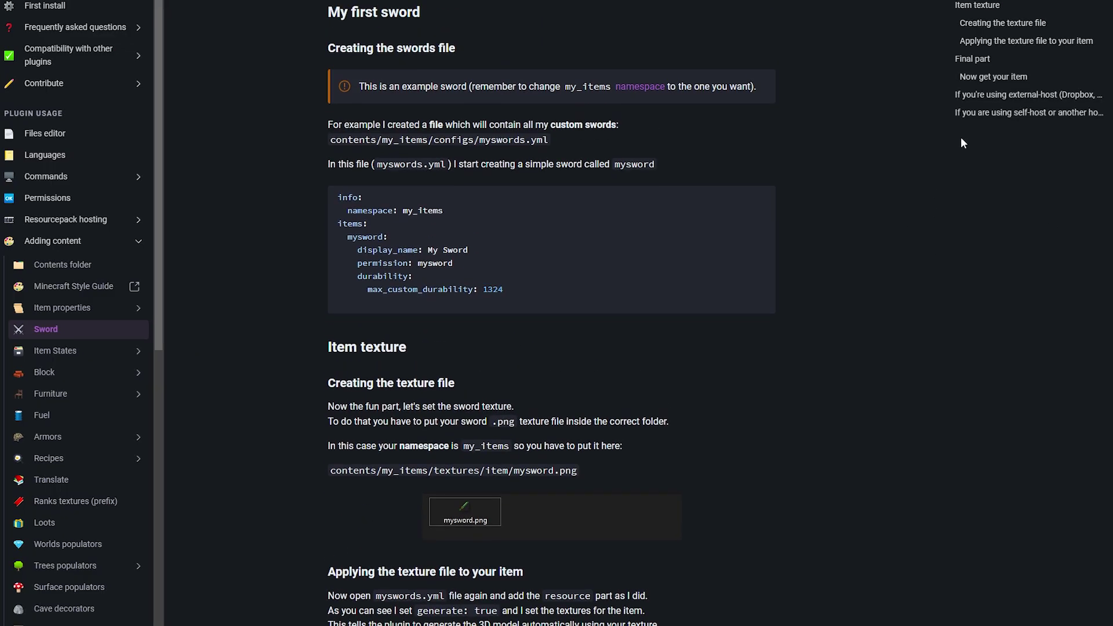
pyautogui.scroll(-10, 971, 136)
pyautogui.scroll(-3, 972, 137)
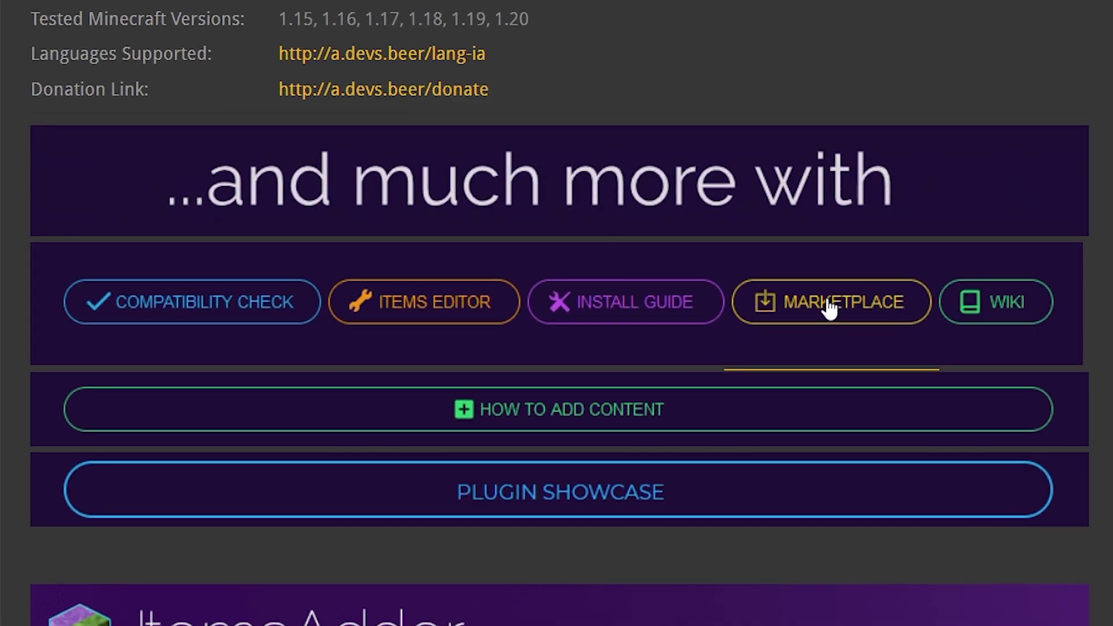
# Step: Open the ItemsAdder marketplace and browse the list of available add-ons
pyautogui.click(800, 280)
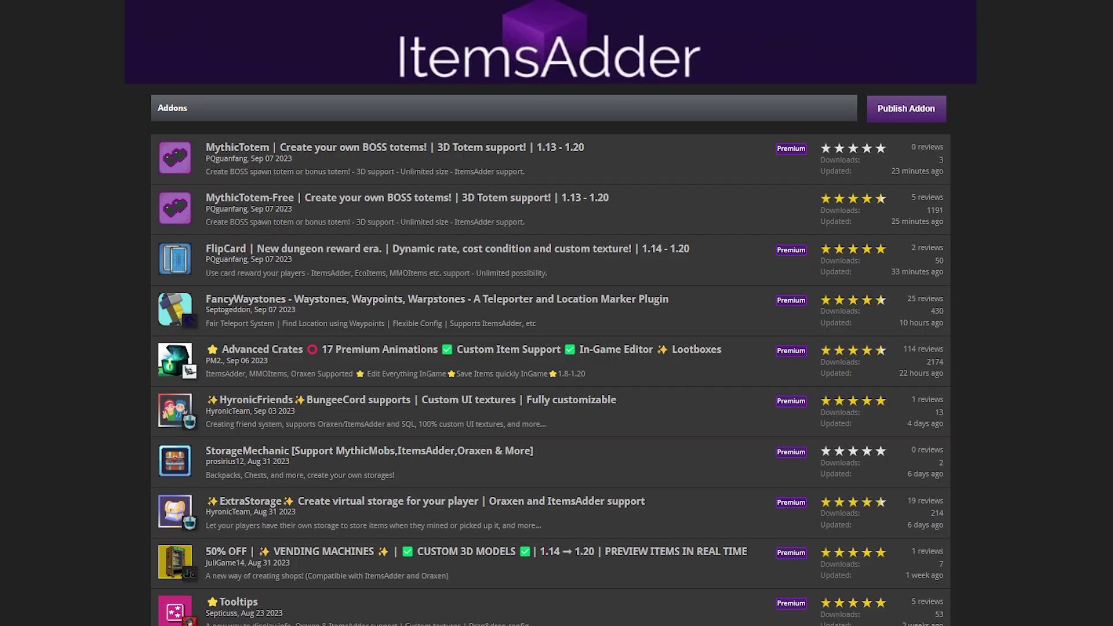
pyautogui.scroll(-10, 551, 314)
pyautogui.scroll(-8, 816, 220)
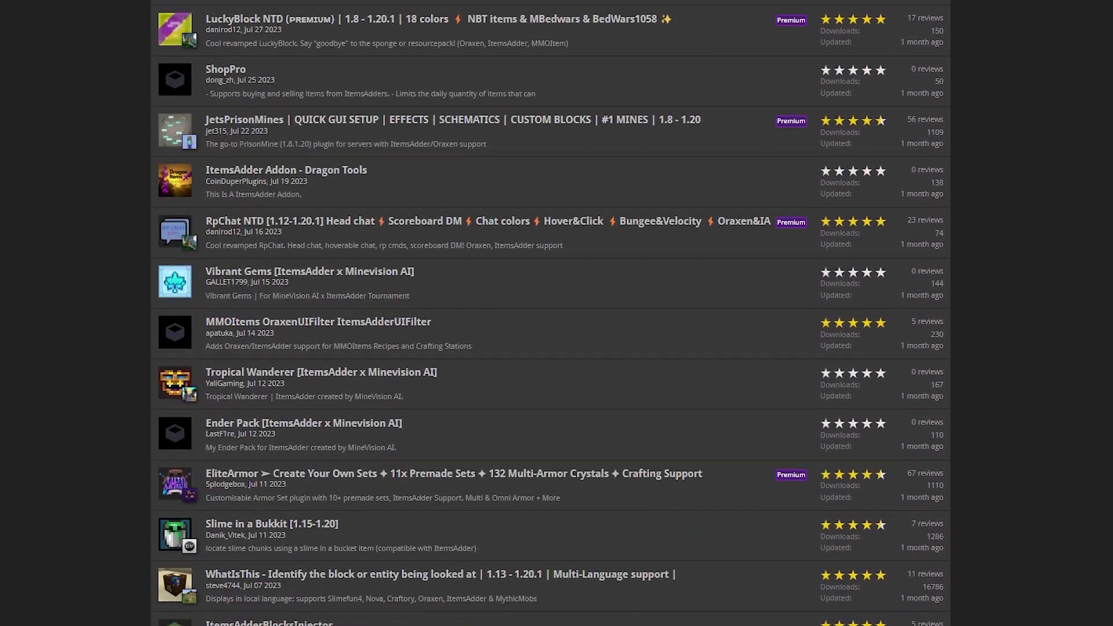
pyautogui.scroll(5, 817, 221)
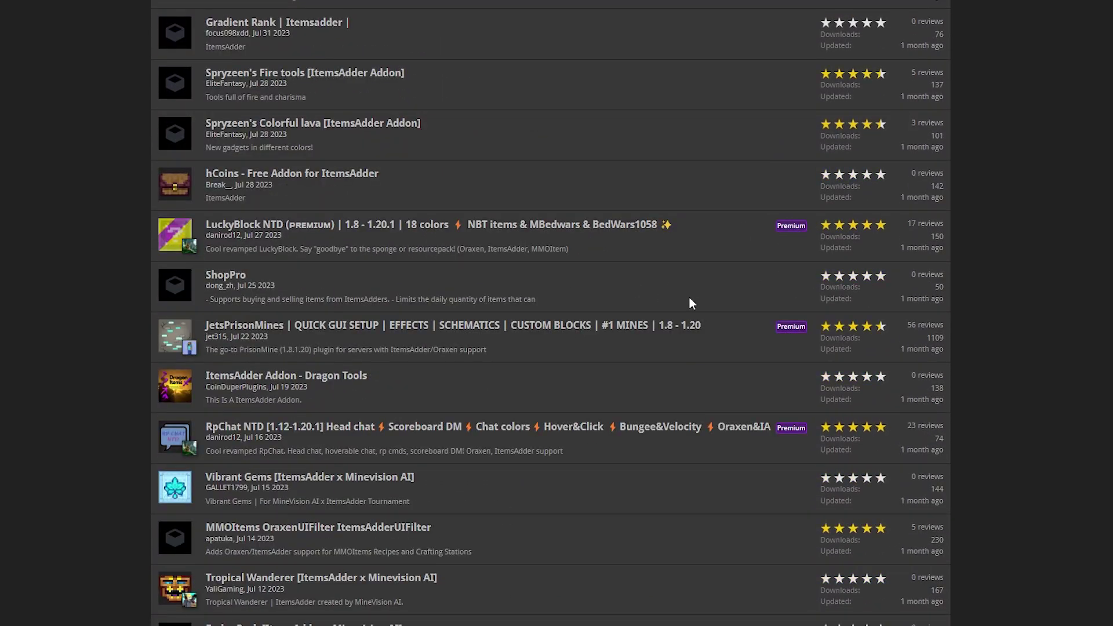
pyautogui.scroll(-8, 531, 505)
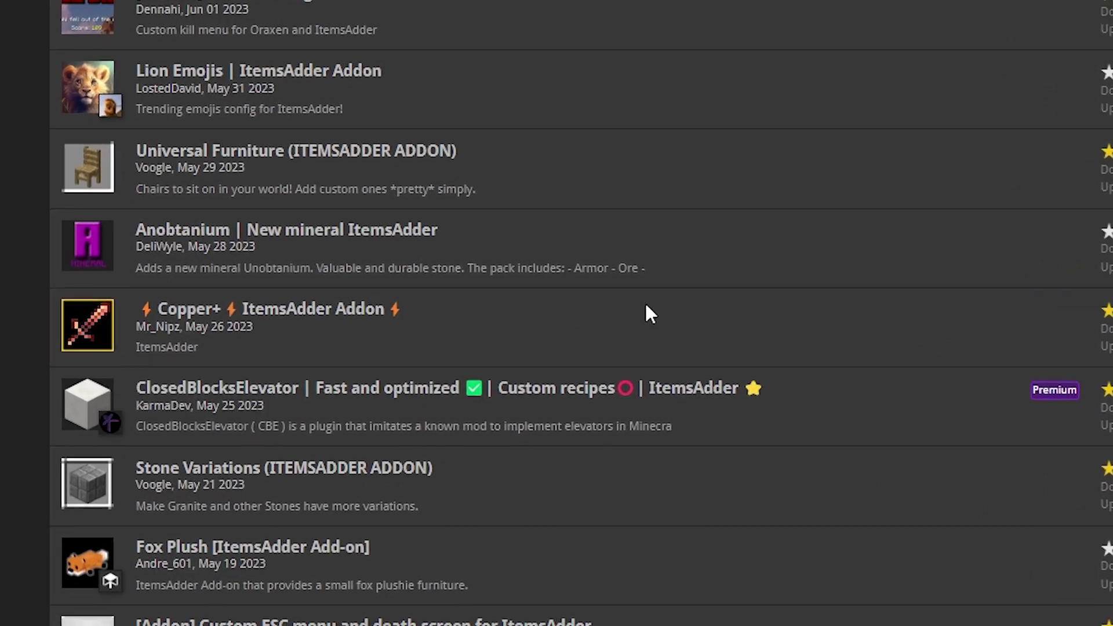
# Step: Open the Copper+ ItemsAdder Addon page and review its tools, armour, preview images and requirements
pyautogui.click(657, 284)
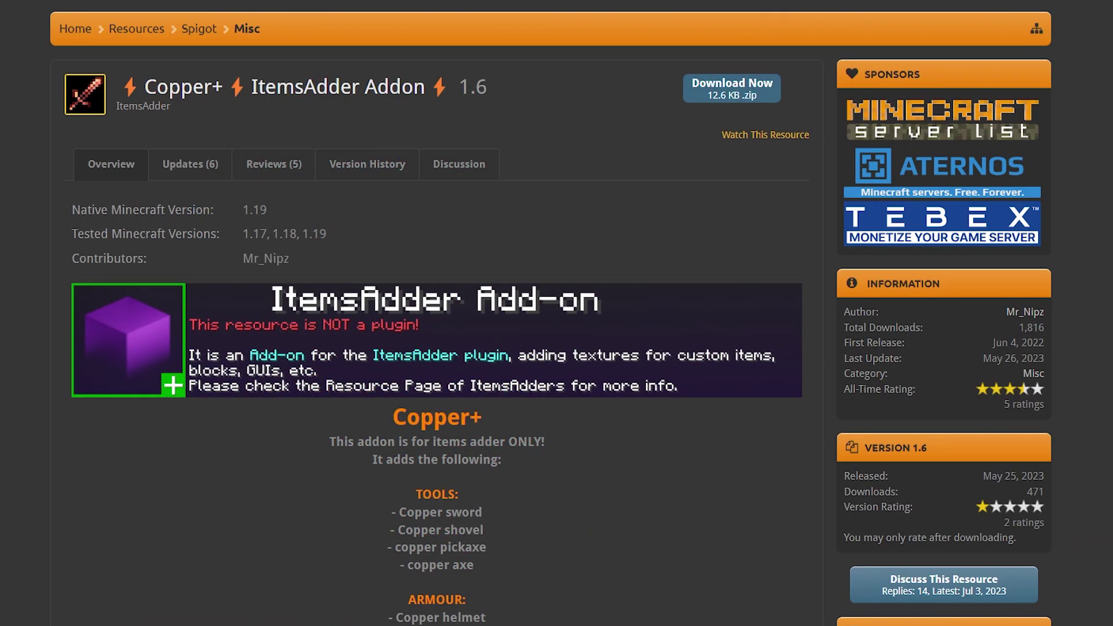
pyautogui.scroll(-2, 3, 264)
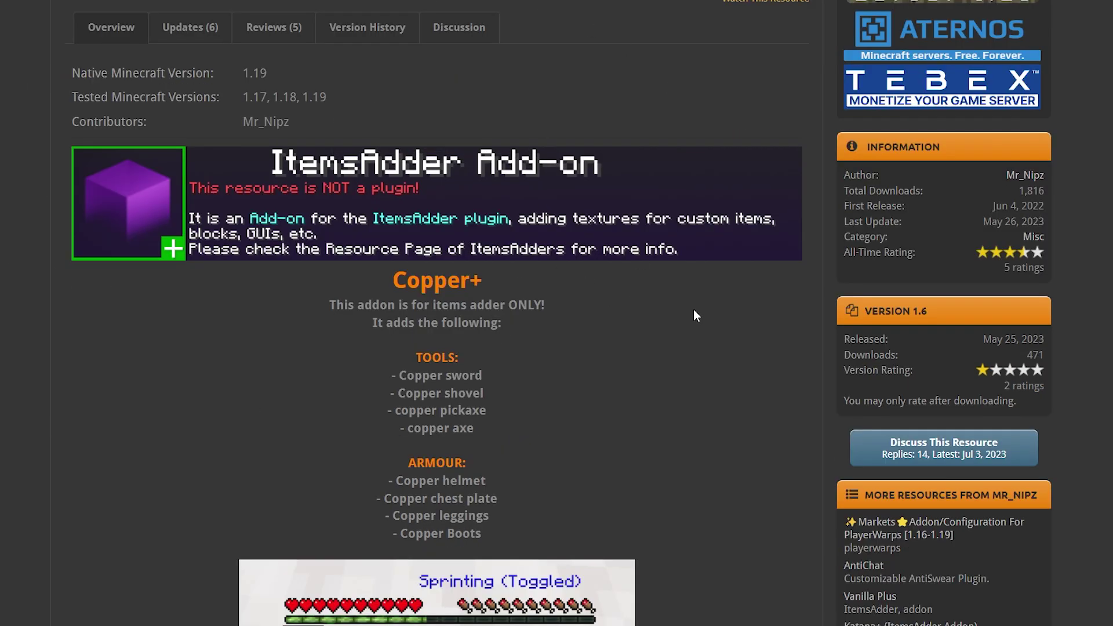
pyautogui.scroll(-7, 694, 315)
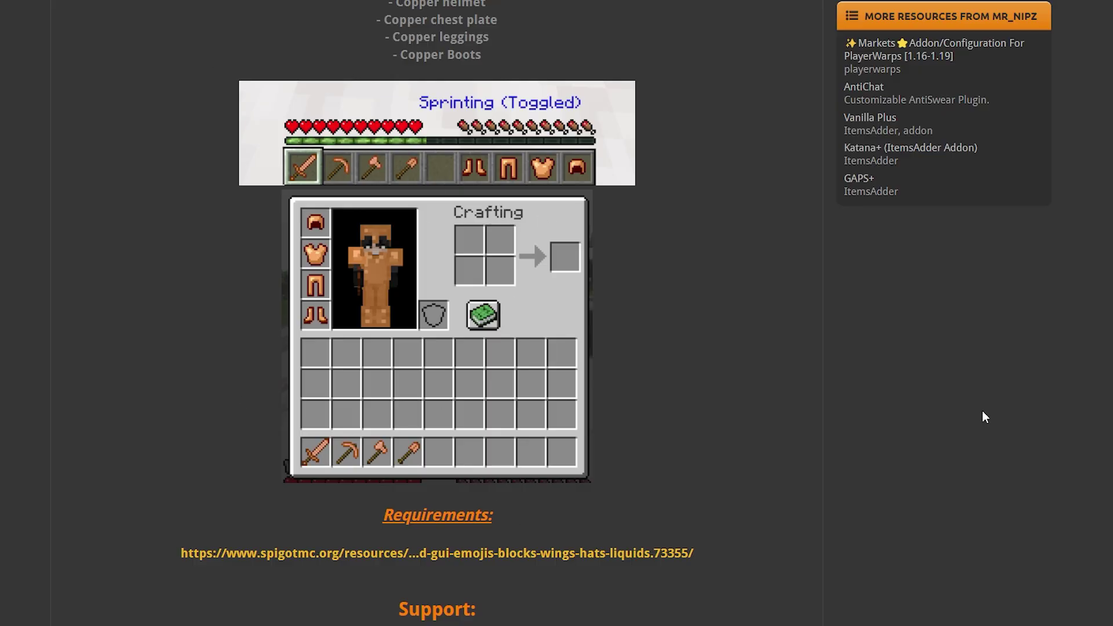
pyautogui.scroll(9, 560, 197)
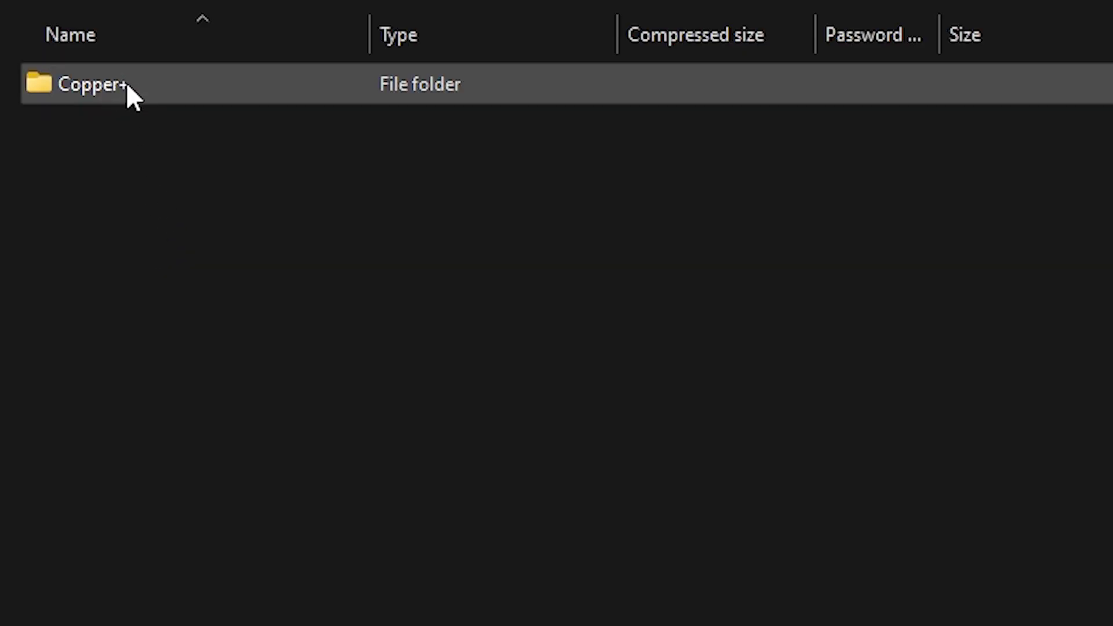
# Step: In the server's file manager, open the ItemsAdder plugin's contents folder and unarchive Copper+.zip there
pyautogui.click(184, 230)
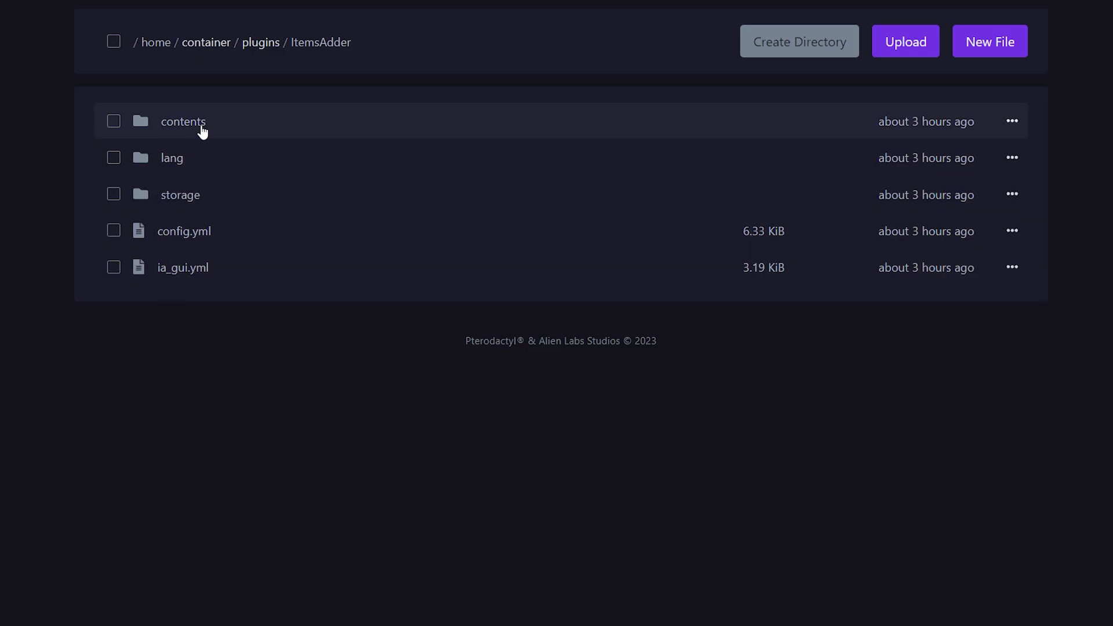
pyautogui.click(250, 133)
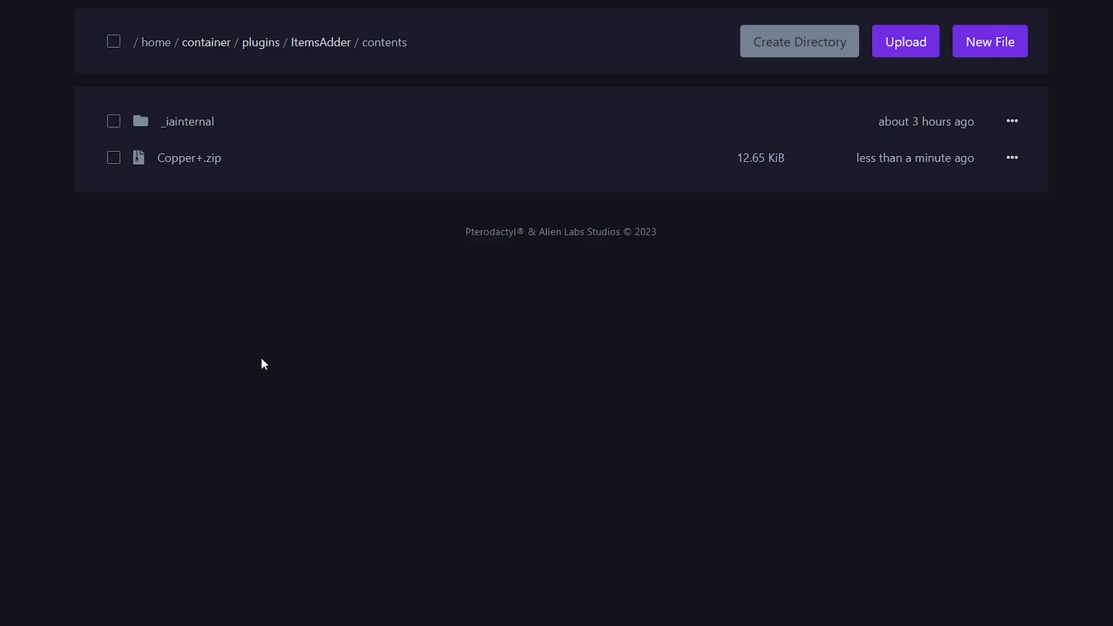
pyautogui.click(1013, 160)
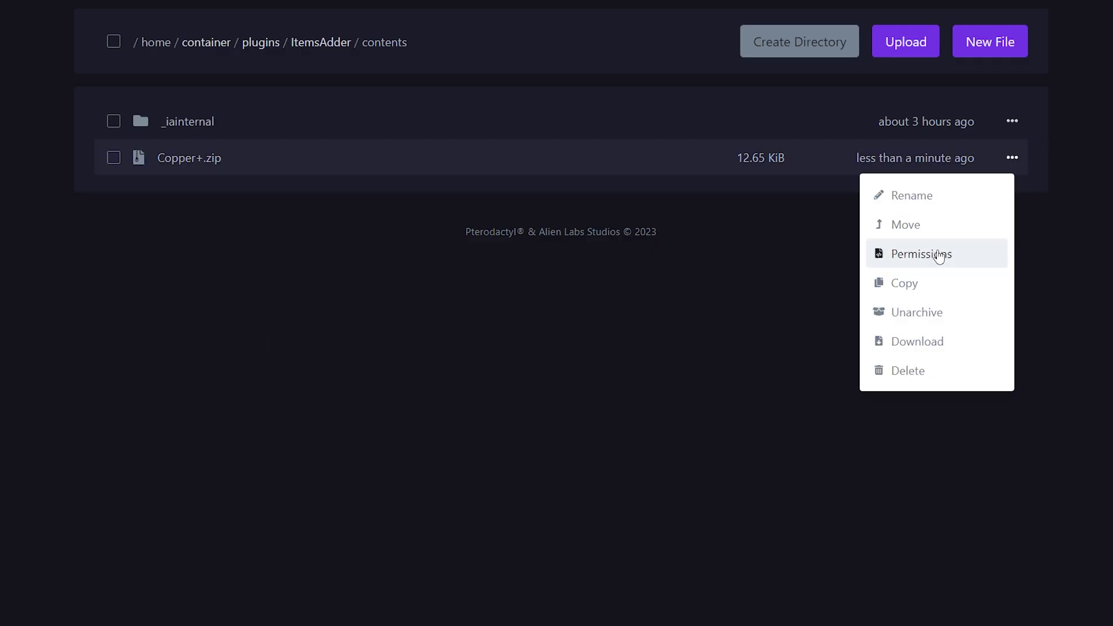
pyautogui.click(915, 314)
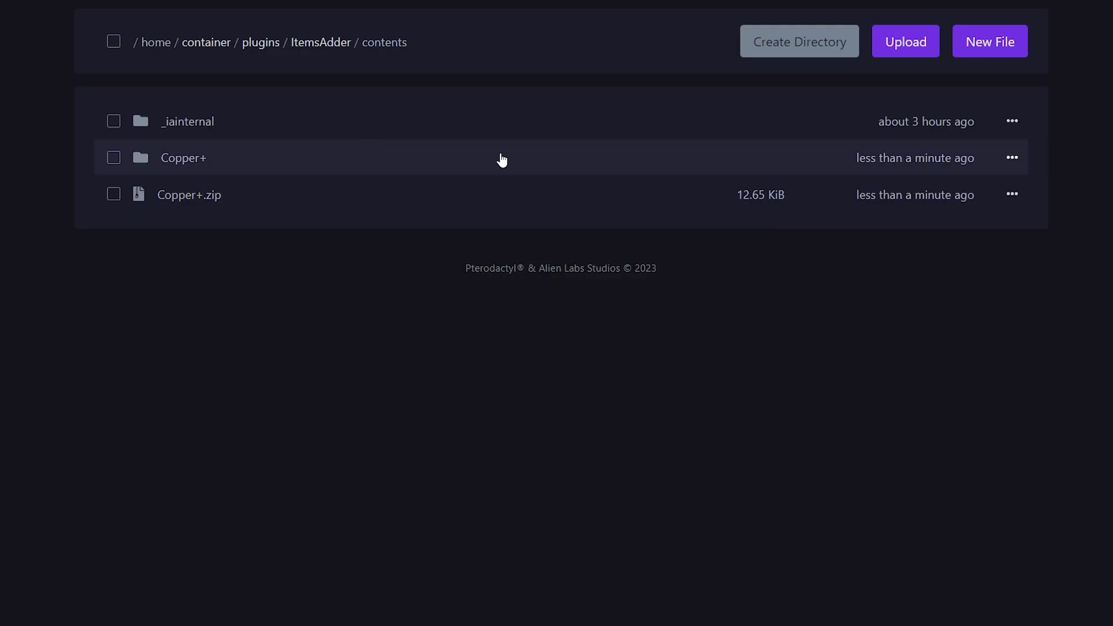
# Step: Delete the Copper+.zip archive from the contents folder, keeping the extracted Copper+ folder
pyautogui.click(114, 195)
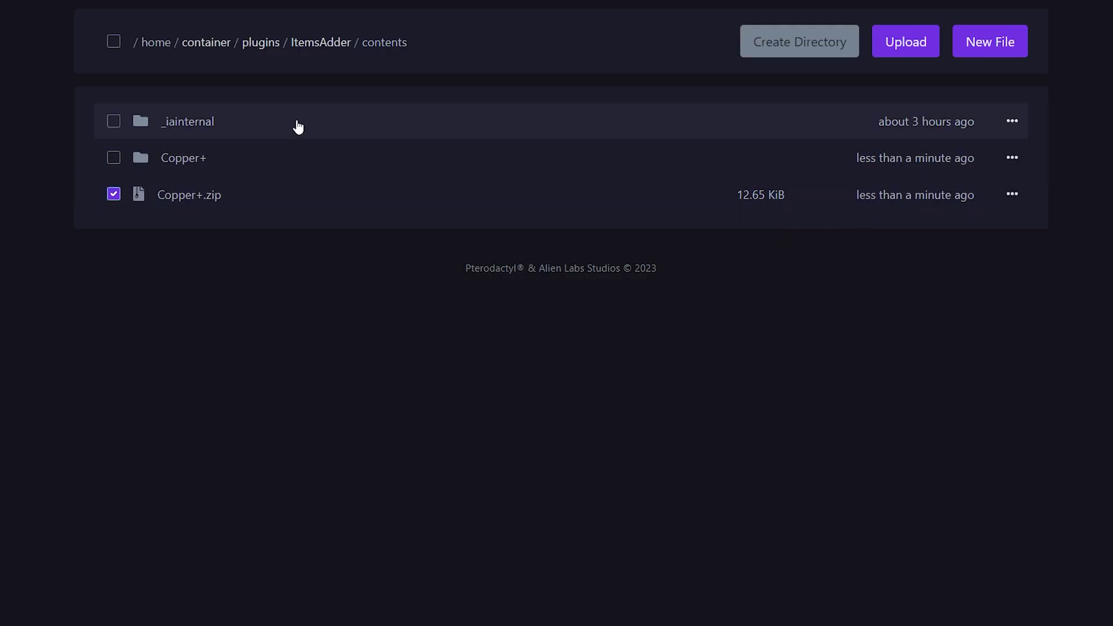
pyautogui.click(733, 470)
pyautogui.click(713, 470)
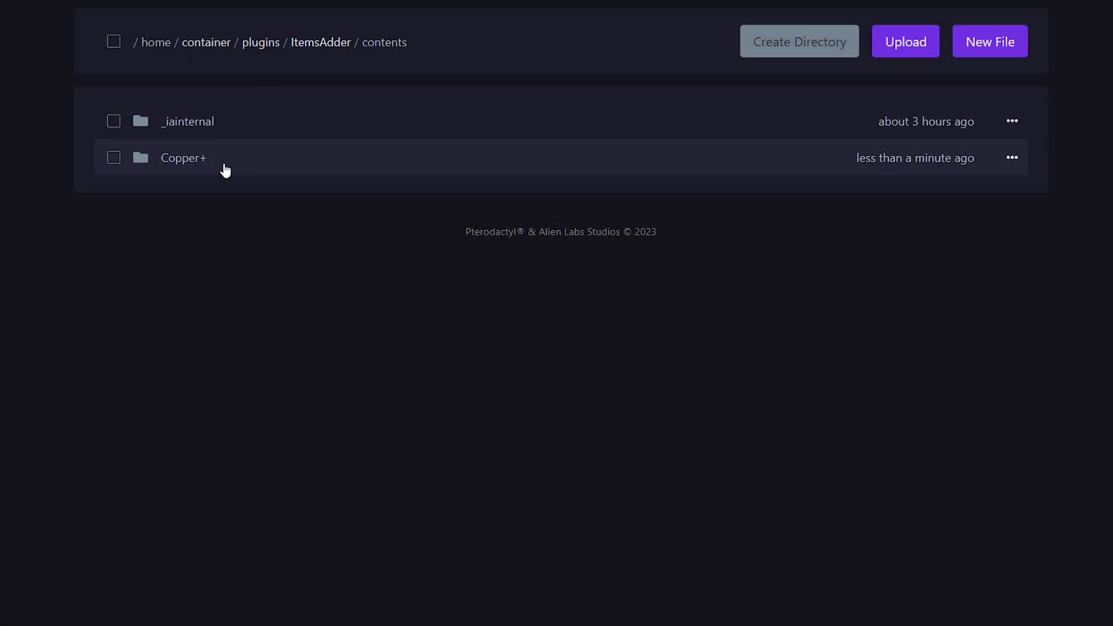
# Step: Look through the Copper+ folder's resource_pack/assets/df subfolders, then return to the Copper+ folder
pyautogui.click(205, 170)
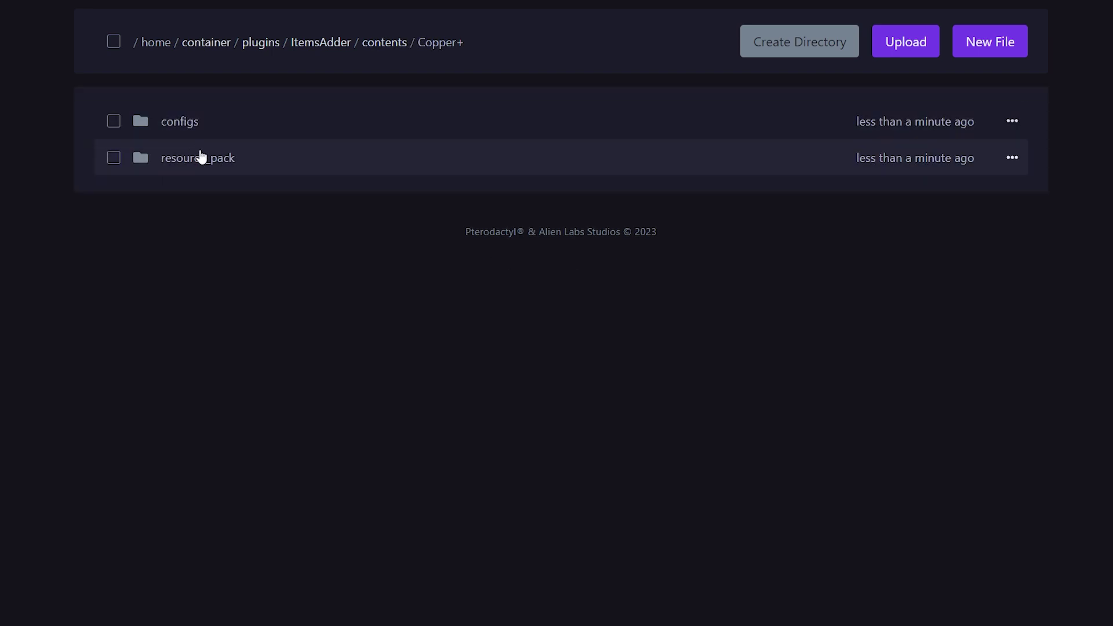
pyautogui.click(200, 156)
pyautogui.click(214, 130)
pyautogui.click(232, 128)
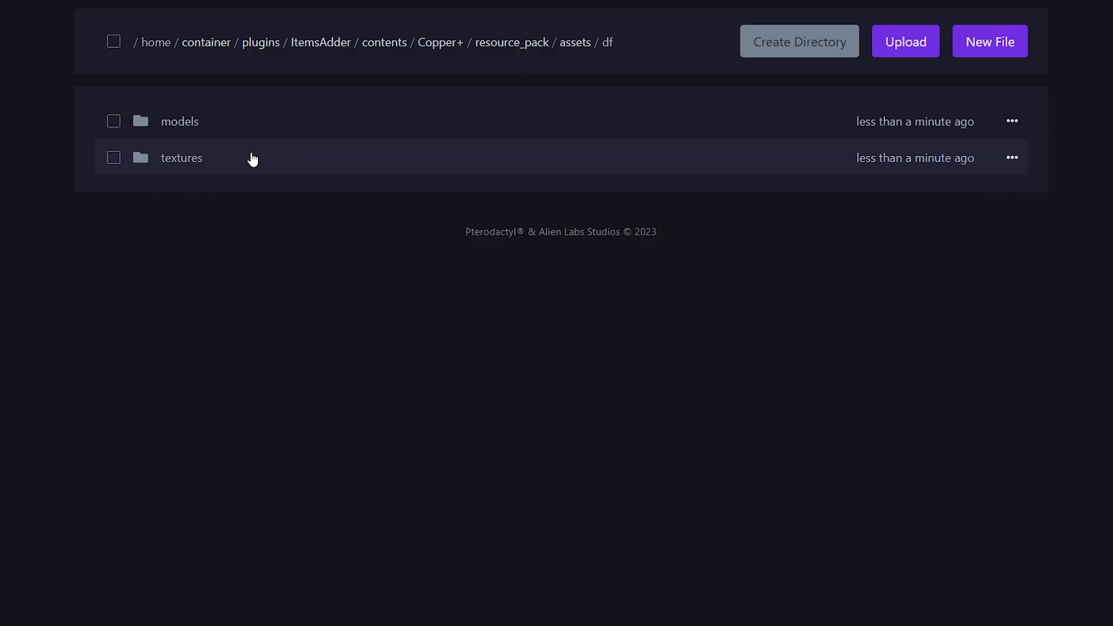
pyautogui.hotkey('alt', 'Left')
pyautogui.hotkey('alt', 'Left')
pyautogui.hotkey('alt', 'Left')
# Step: Open swords.yml in Copper+/configs/df and examine the copper sword's item settings, crafting pattern and ingredients
pyautogui.click(200, 134)
pyautogui.click(208, 123)
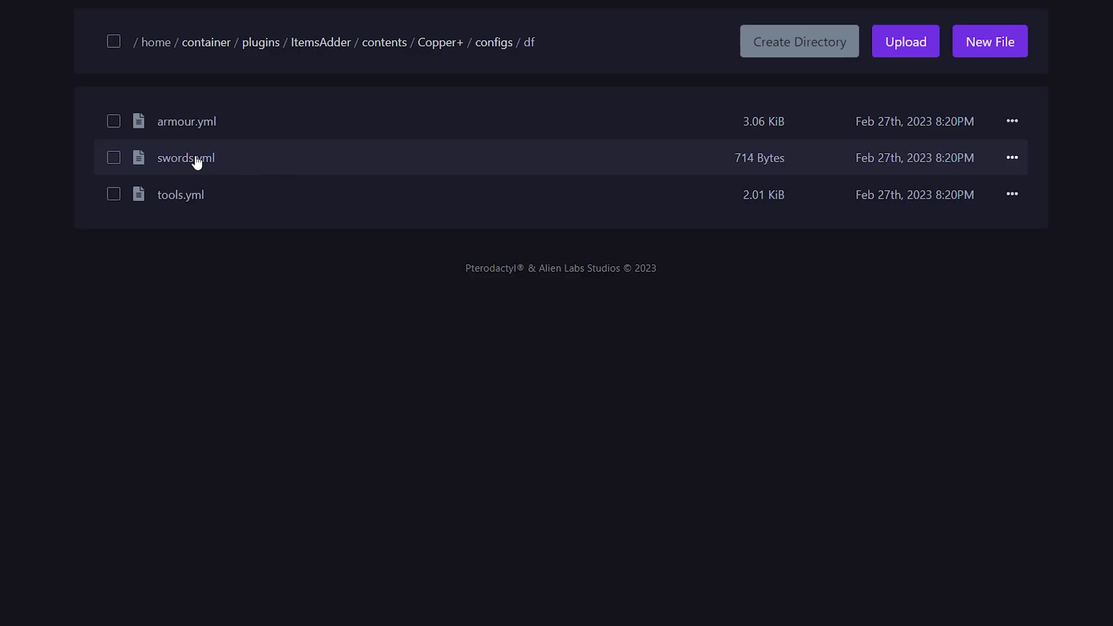
pyautogui.click(178, 162)
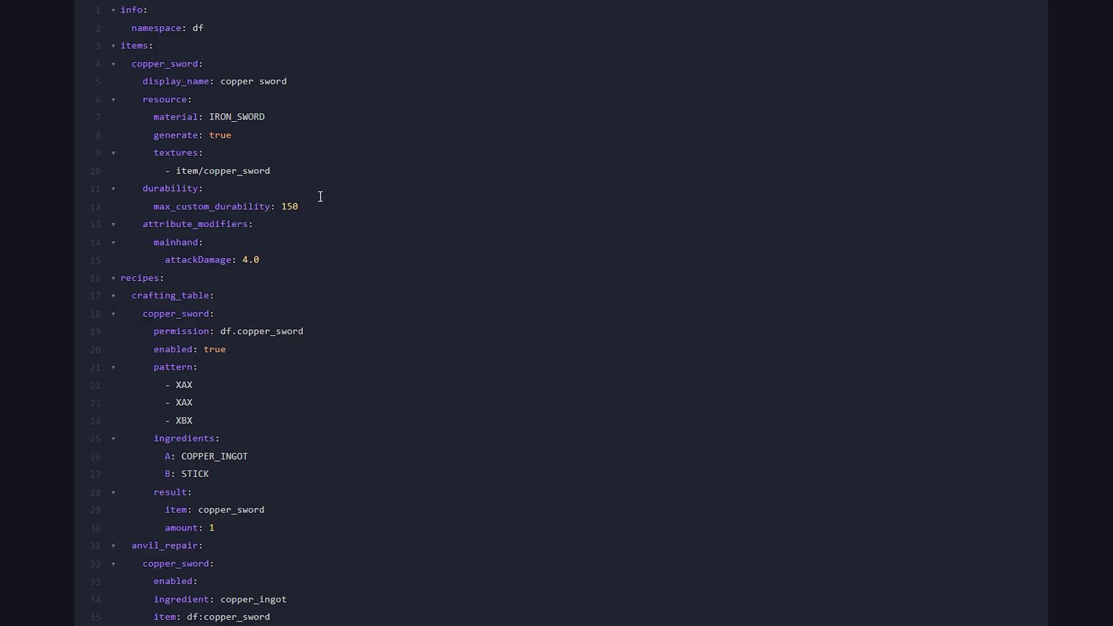
pyautogui.moveTo(231, 477); pyautogui.dragTo(74, 378)
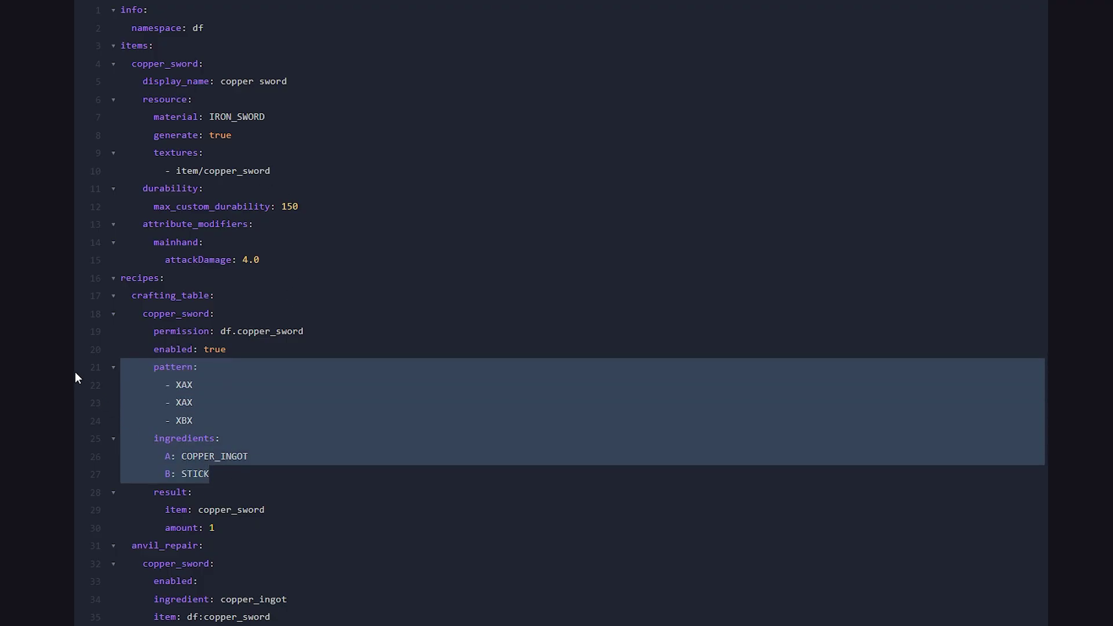
pyautogui.hotkey('ctrl', 'a')
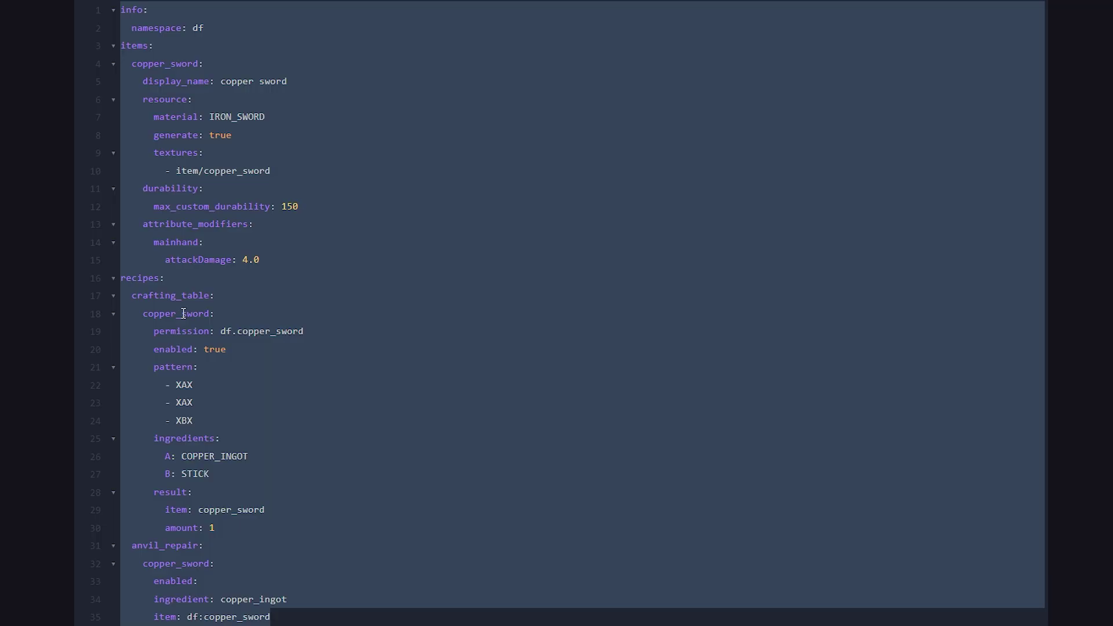
pyautogui.click(337, 409)
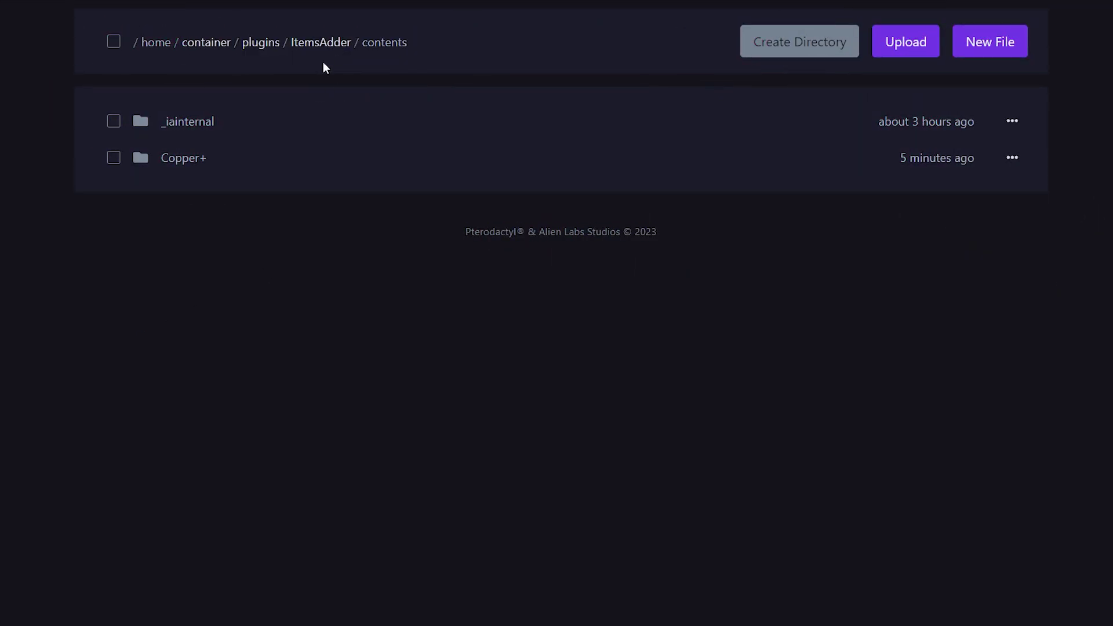
# Step: Open the ItemsAdder config.yml and examine the no-host, auto-external-host, self-host and external-host options under resource-pack hosting
pyautogui.click(338, 42)
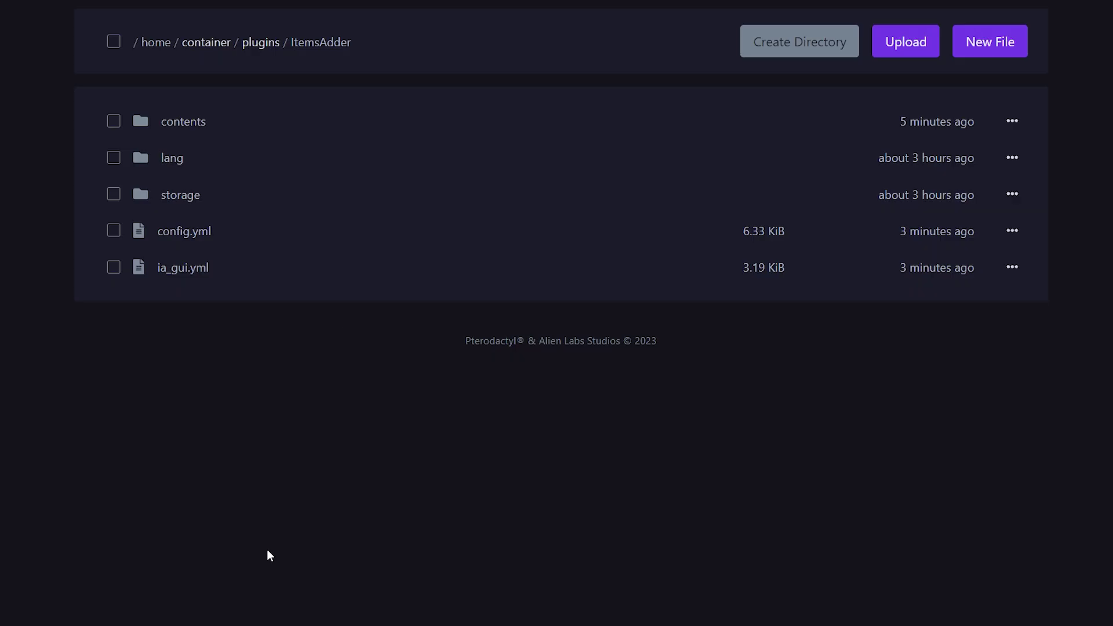
pyautogui.click(204, 235)
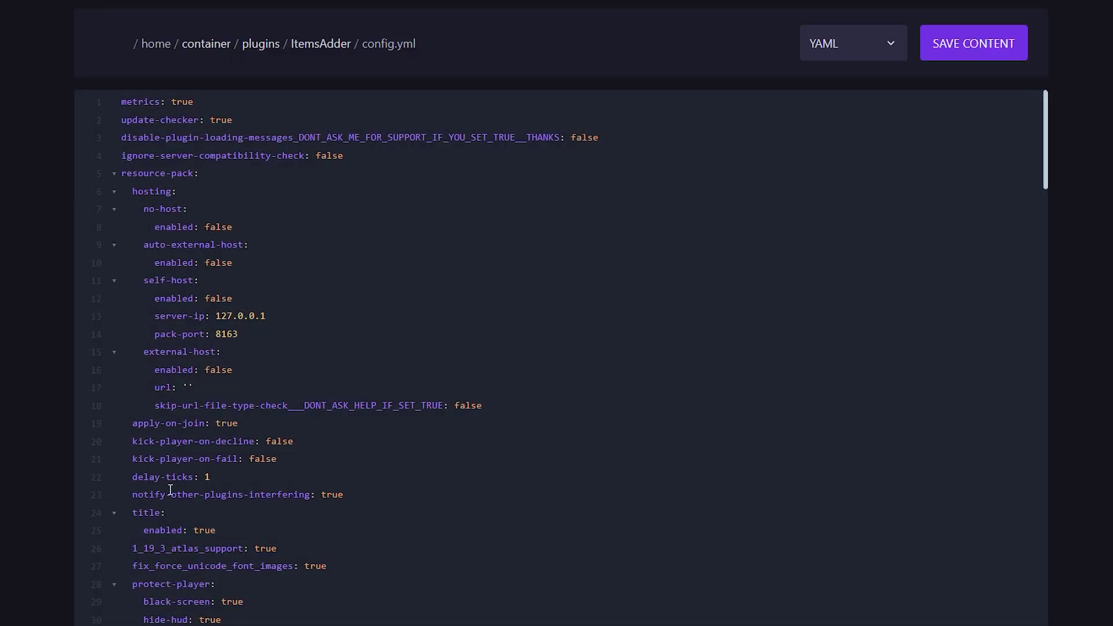
pyautogui.moveTo(123, 173); pyautogui.dragTo(489, 402)
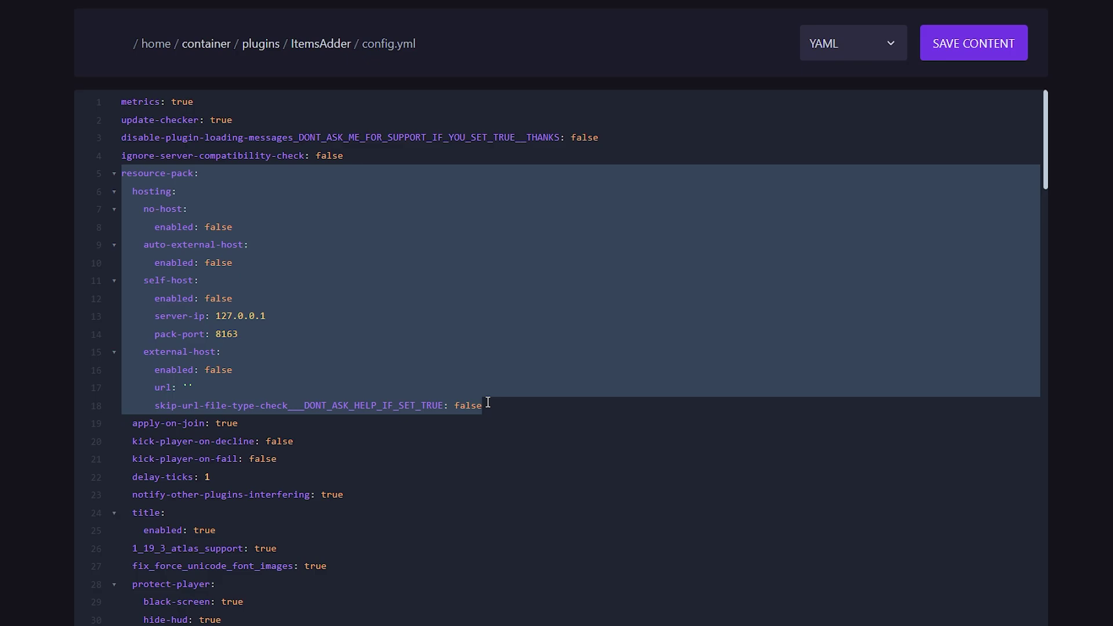
pyautogui.moveTo(122, 173); pyautogui.dragTo(518, 410)
pyautogui.moveTo(233, 228); pyautogui.dragTo(58, 216)
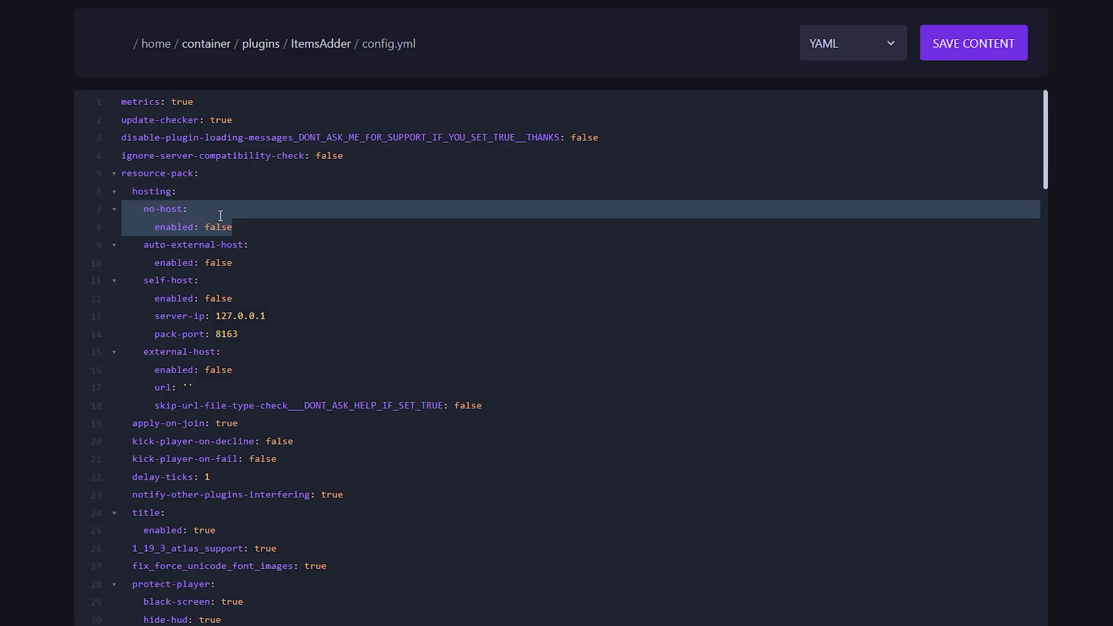
pyautogui.moveTo(233, 263); pyautogui.dragTo(123, 245)
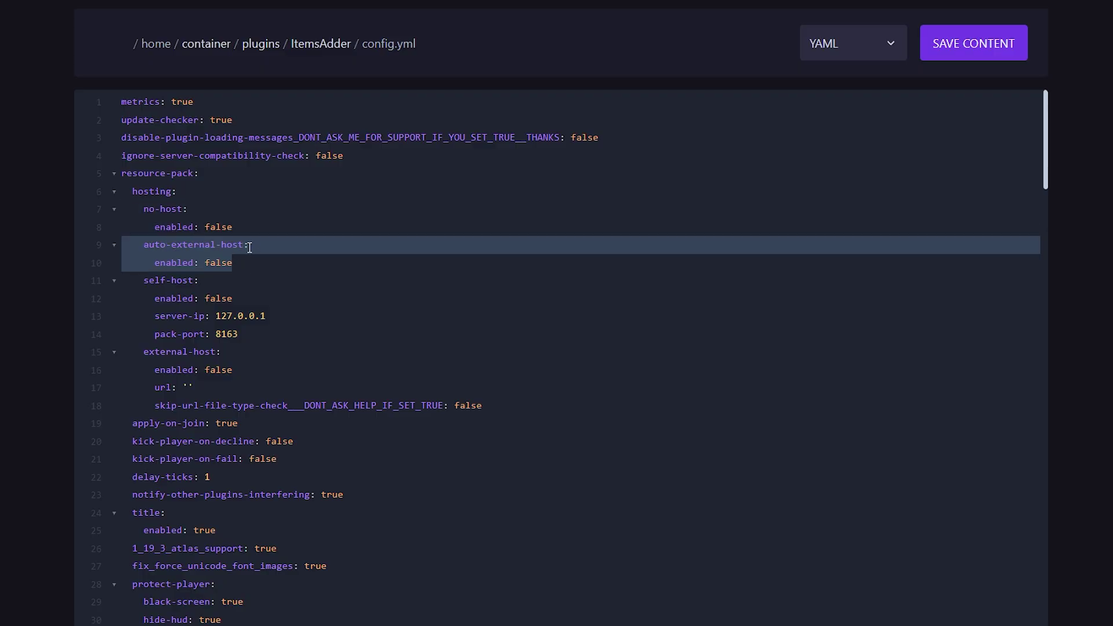
pyautogui.moveTo(128, 280); pyautogui.dragTo(284, 341)
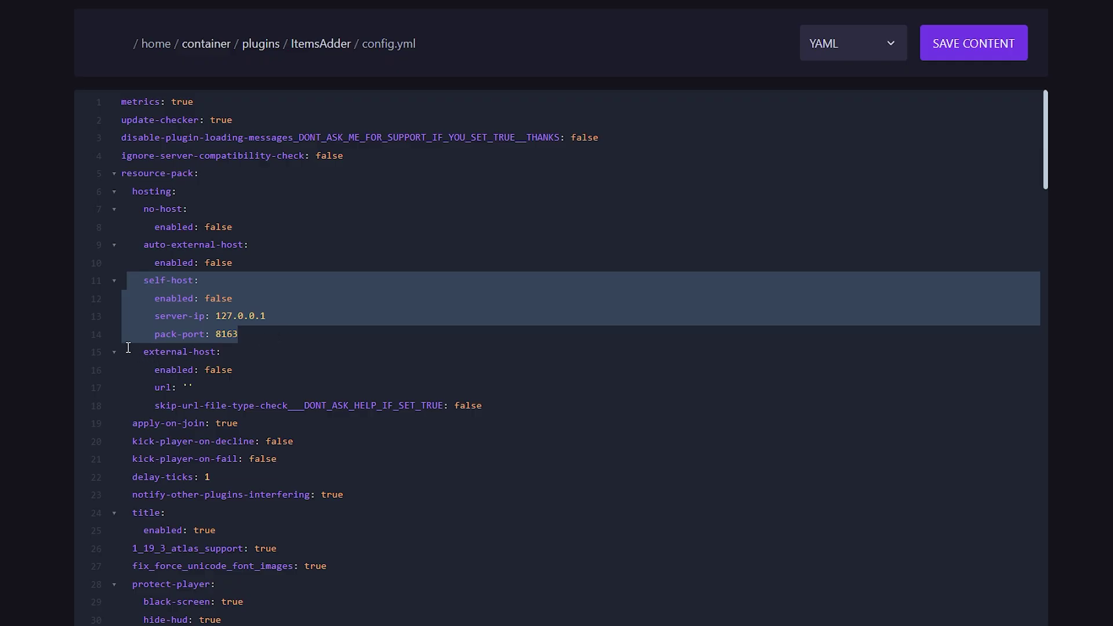
pyautogui.moveTo(124, 349); pyautogui.dragTo(506, 411)
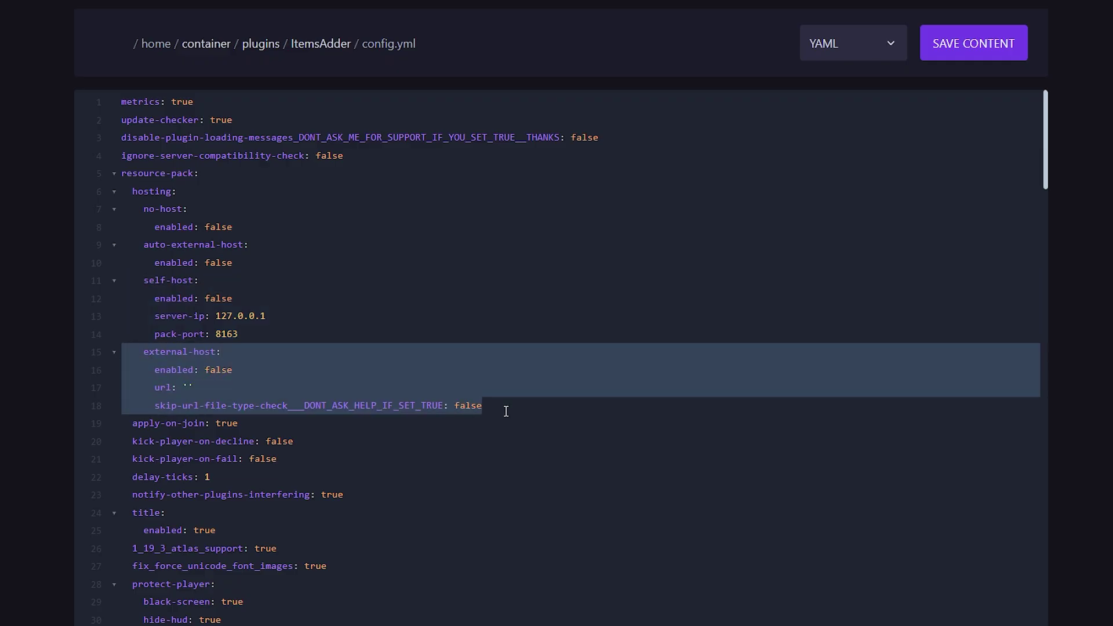
pyautogui.click(516, 410)
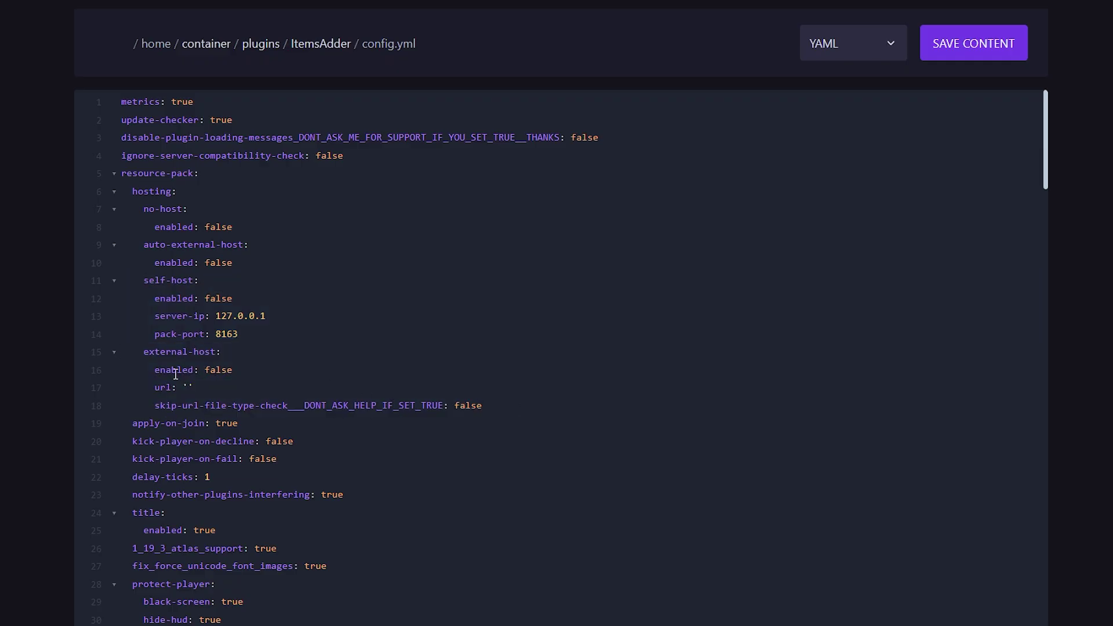
# Step: Examine the external-host block and its url setting in the resource-pack hosting section of config.yml
pyautogui.keyDown('shift'); pyautogui.click(127, 351); pyautogui.keyUp('shift')
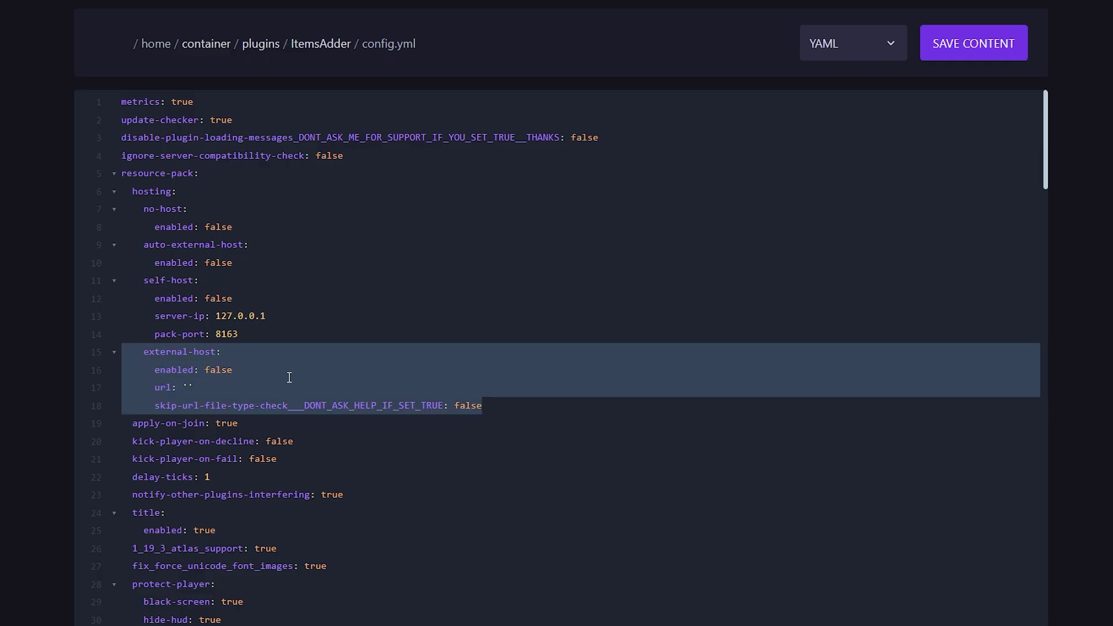
pyautogui.click(211, 386)
pyautogui.press('Left')
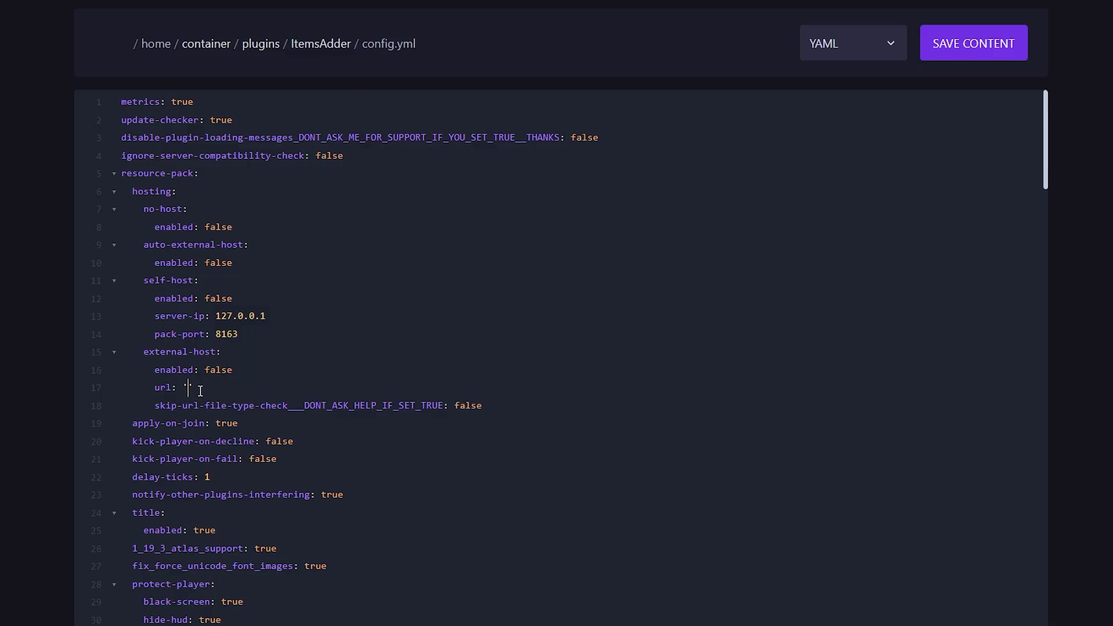
pyautogui.moveTo(154, 387); pyautogui.dragTo(232, 390)
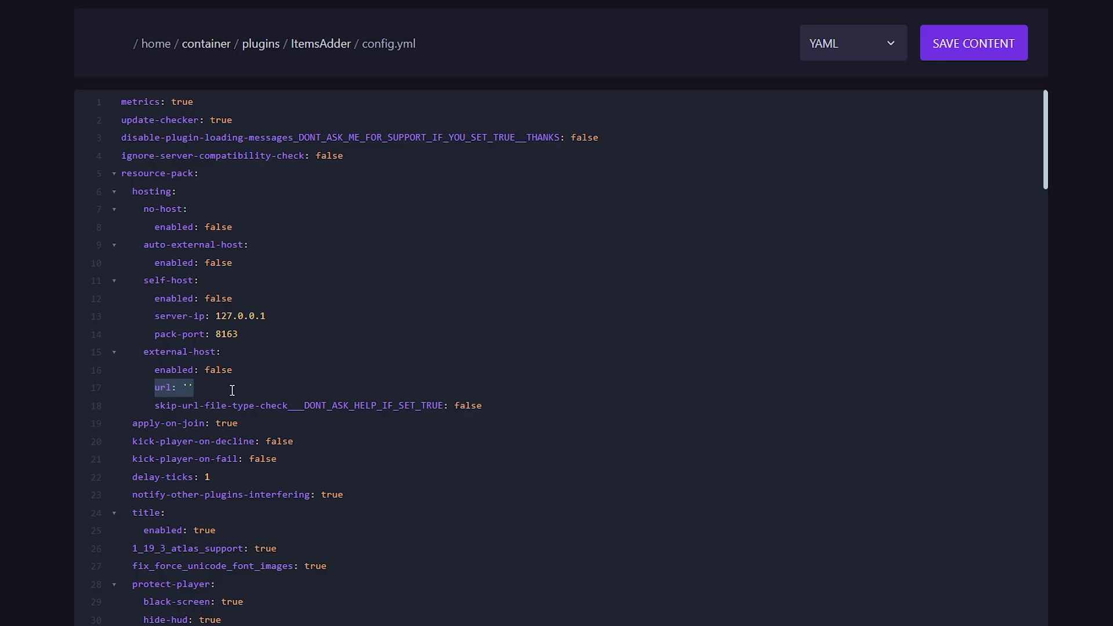
pyautogui.click(193, 387)
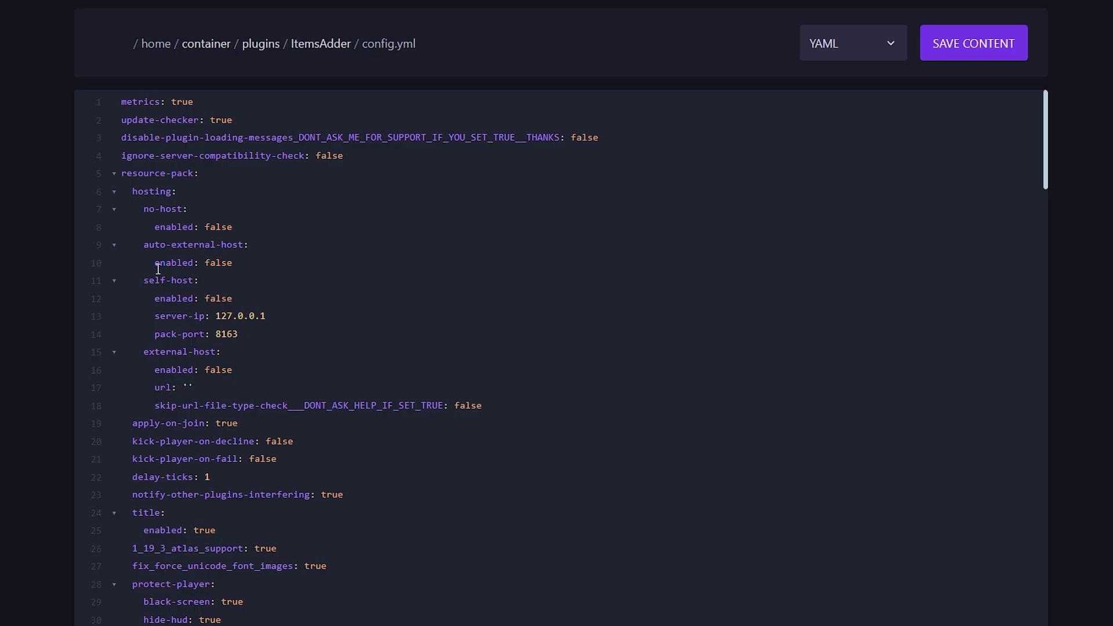
# Step: Set enabled to true for auto-external-host in the resource-pack hosting section
pyautogui.moveTo(134, 245); pyautogui.dragTo(259, 263)
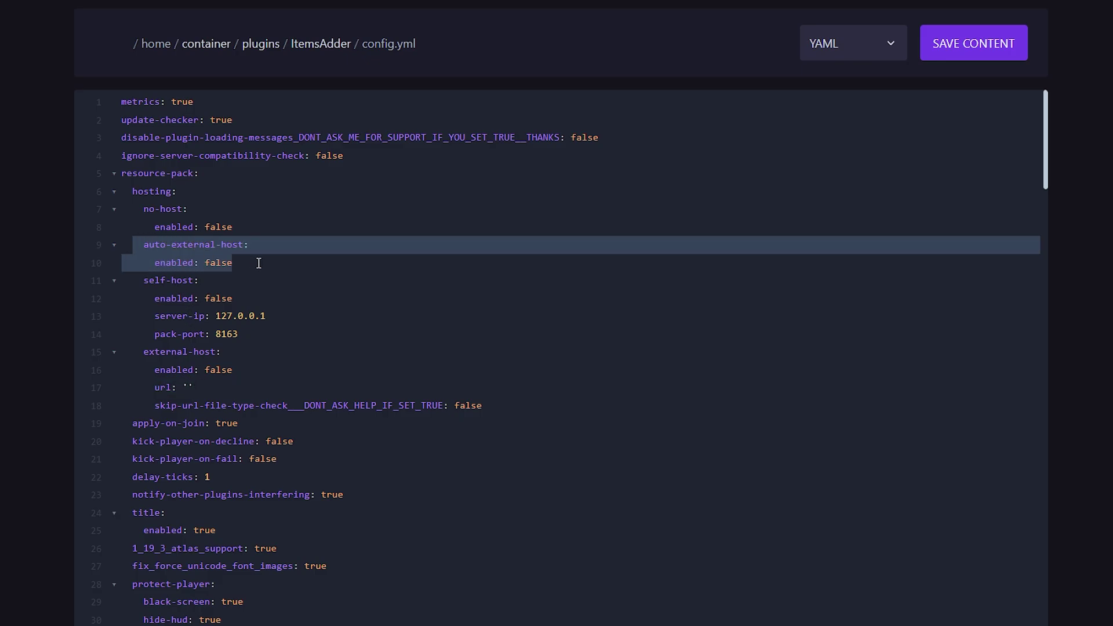
pyautogui.click(255, 263)
pyautogui.press('BackSpace')
pyautogui.press('BackSpace')
pyautogui.press('BackSpace')
pyautogui.press('BackSpace')
pyautogui.press('BackSpace')
pyautogui.write('true')
pyautogui.click(167, 246)
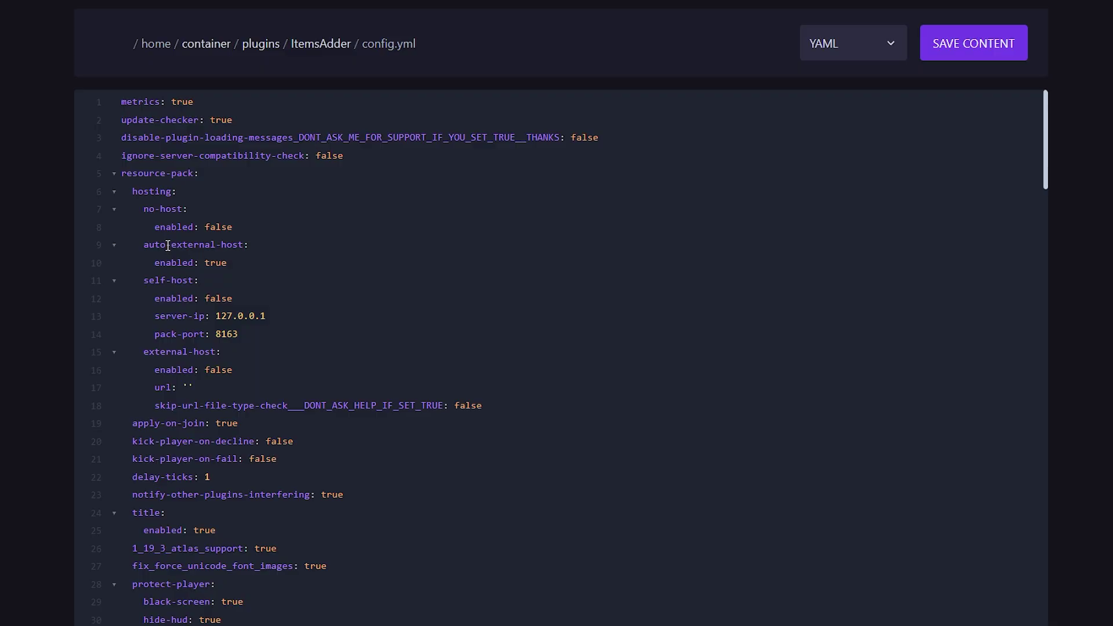
pyautogui.moveTo(174, 254); pyautogui.dragTo(113, 246)
pyautogui.click(248, 259)
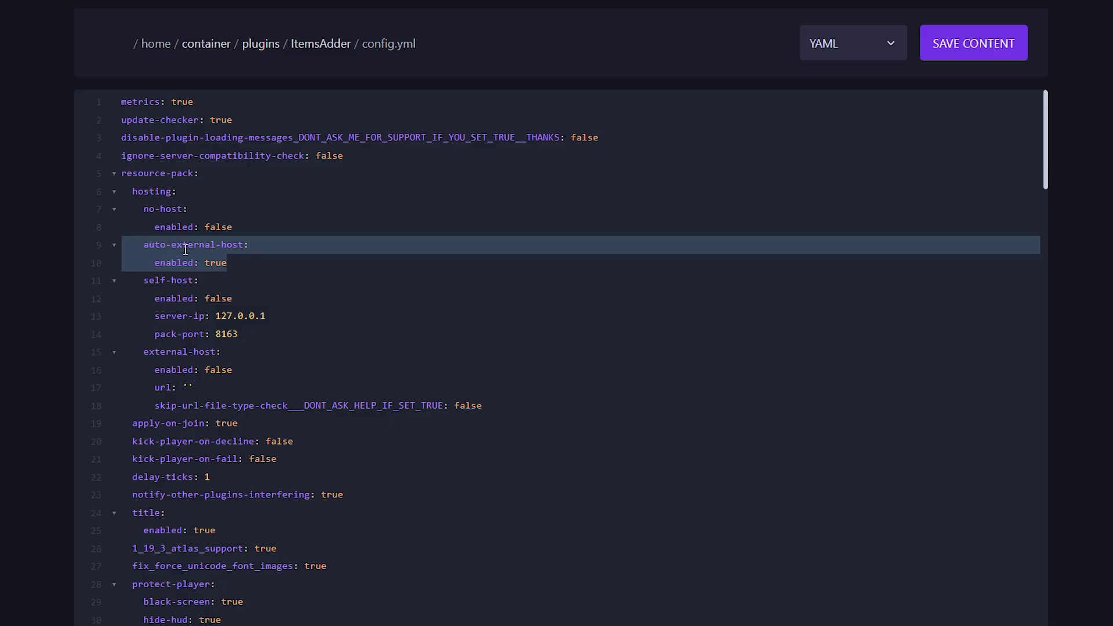
# Step: Set both kick-player-on-decline and kick-player-on-fail to true
pyautogui.click(214, 353)
pyautogui.moveTo(122, 441); pyautogui.dragTo(300, 441)
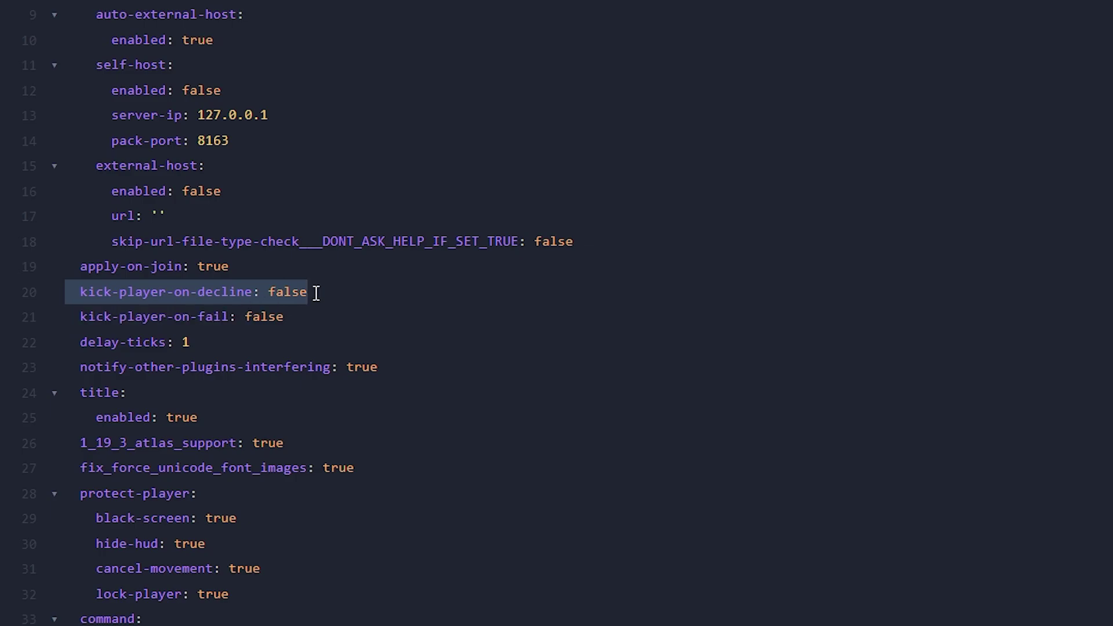
pyautogui.click(292, 287)
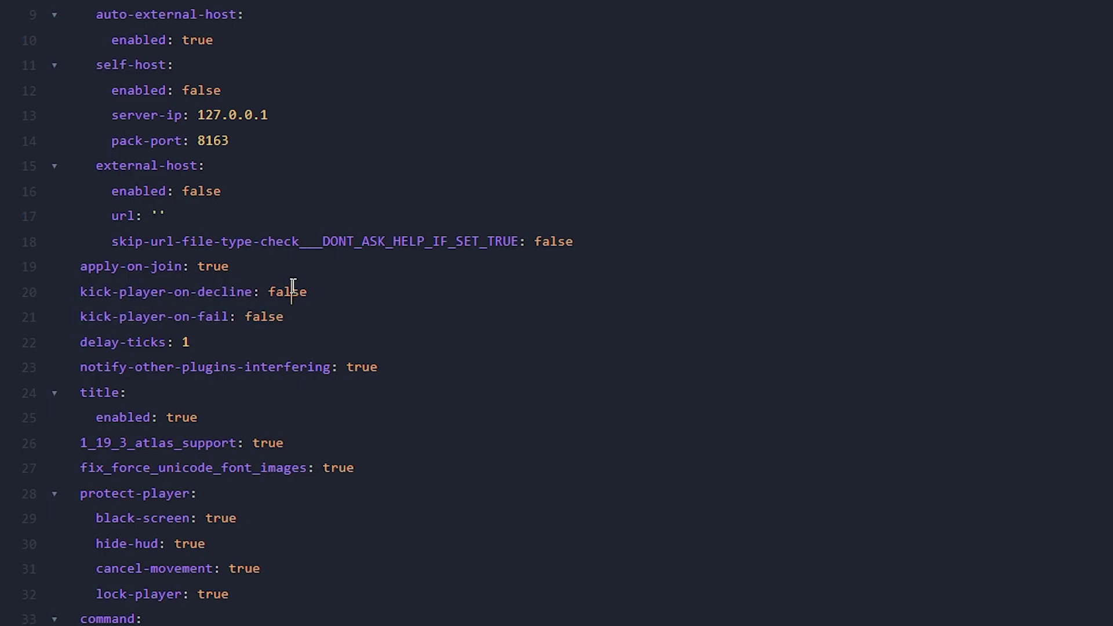
pyautogui.doubleClick(293, 287)
pyautogui.write('true')
pyautogui.moveTo(81, 317); pyautogui.dragTo(222, 317)
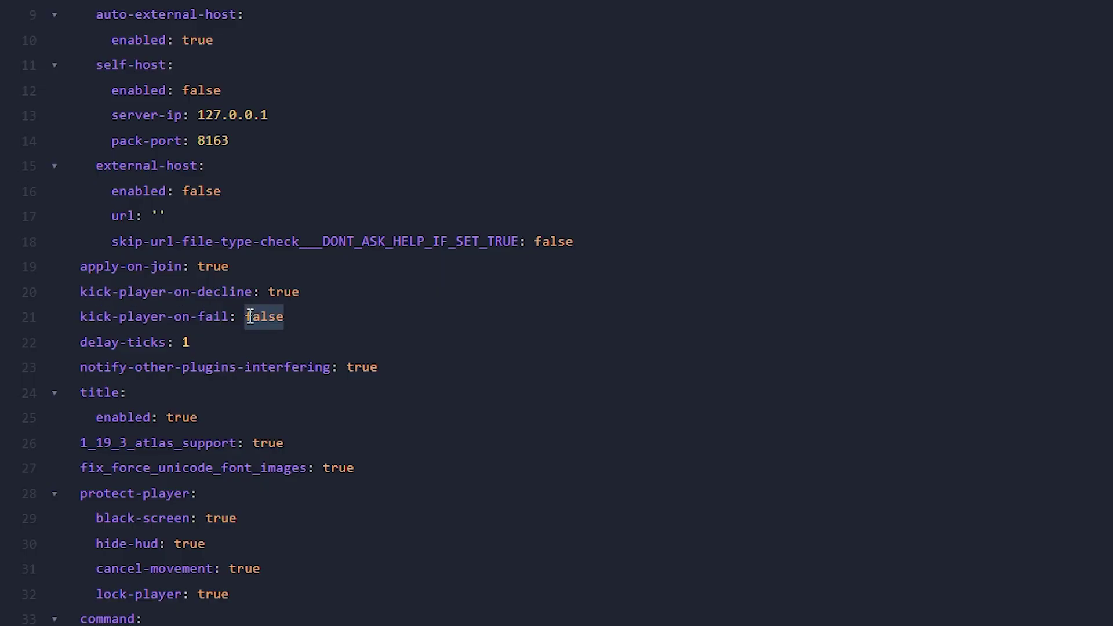
pyautogui.write('true')
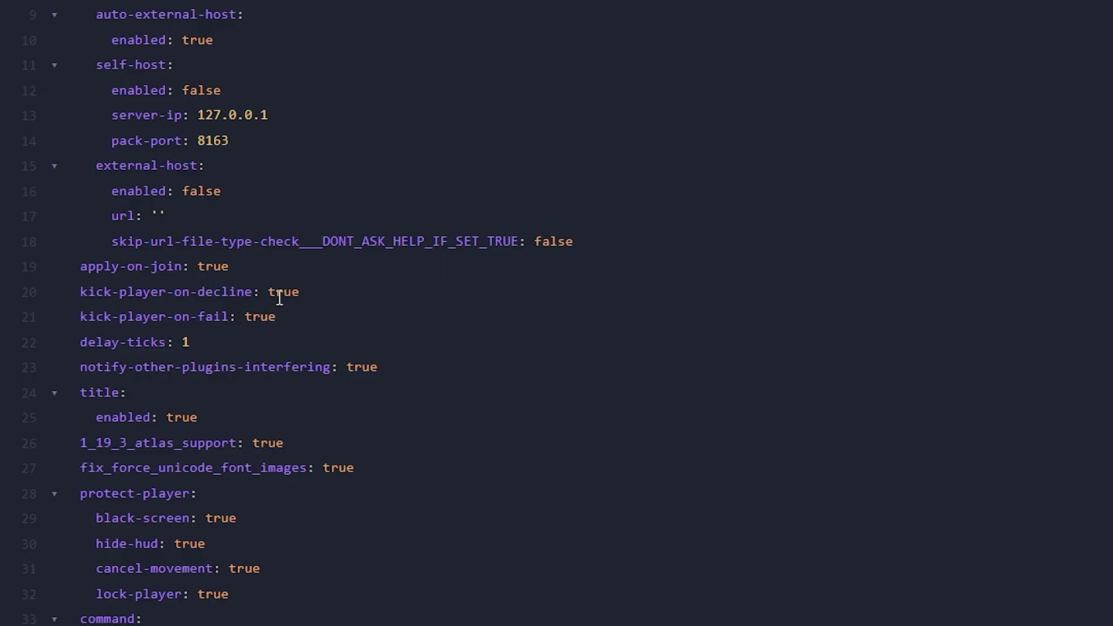
# Step: Review the kick-player-on-decline and kick-player-on-fail lines and save config.yml
pyautogui.moveTo(159, 293); pyautogui.dragTo(260, 294)
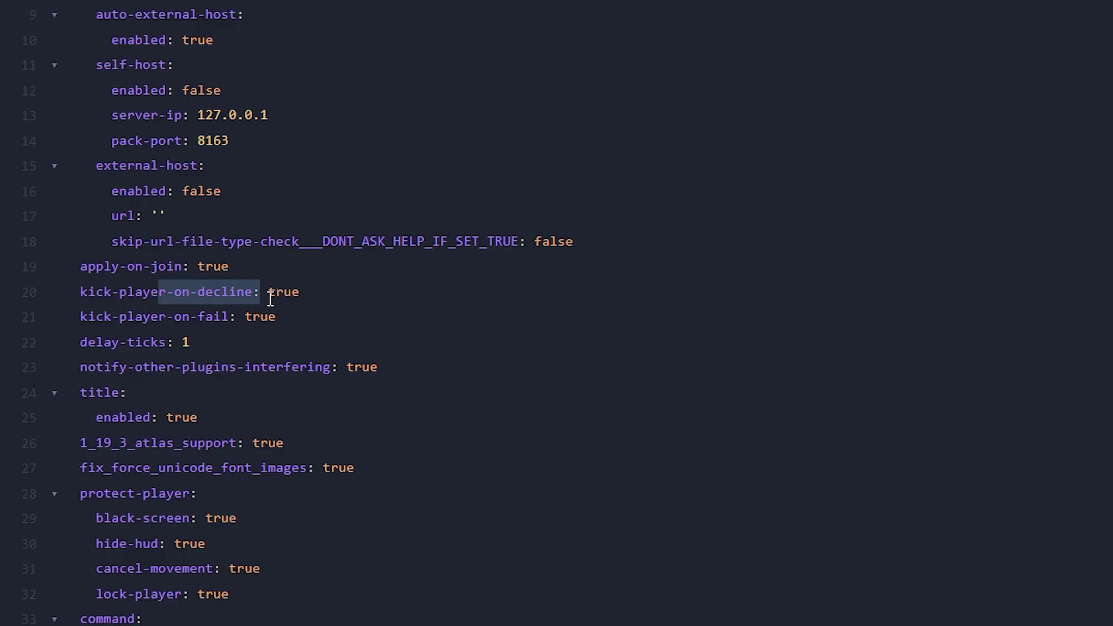
pyautogui.moveTo(77, 293); pyautogui.dragTo(281, 318)
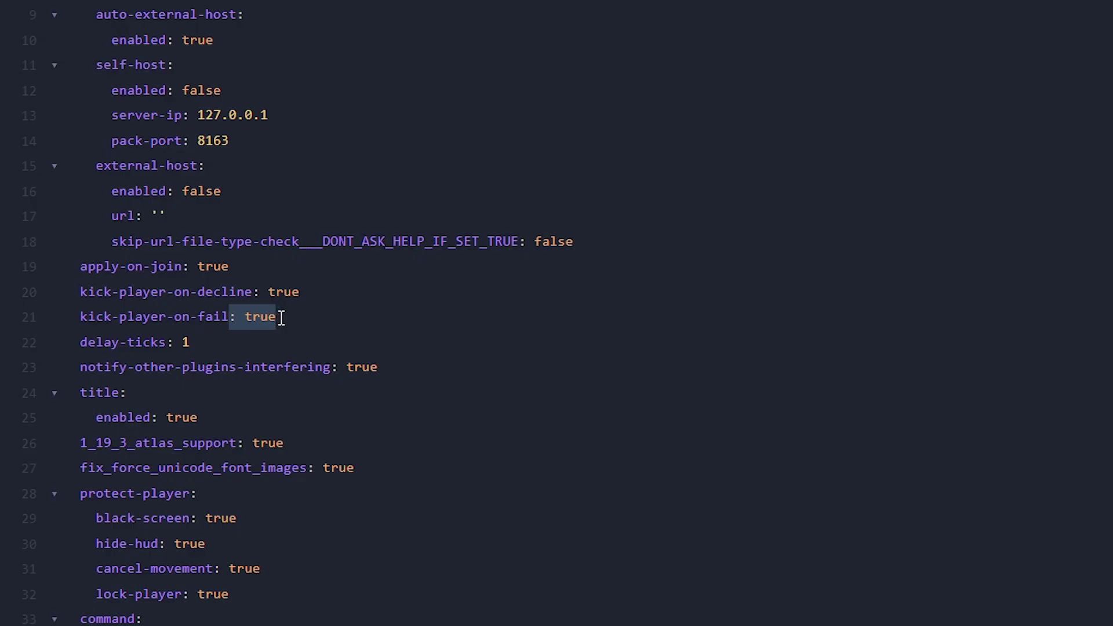
pyautogui.click(279, 323)
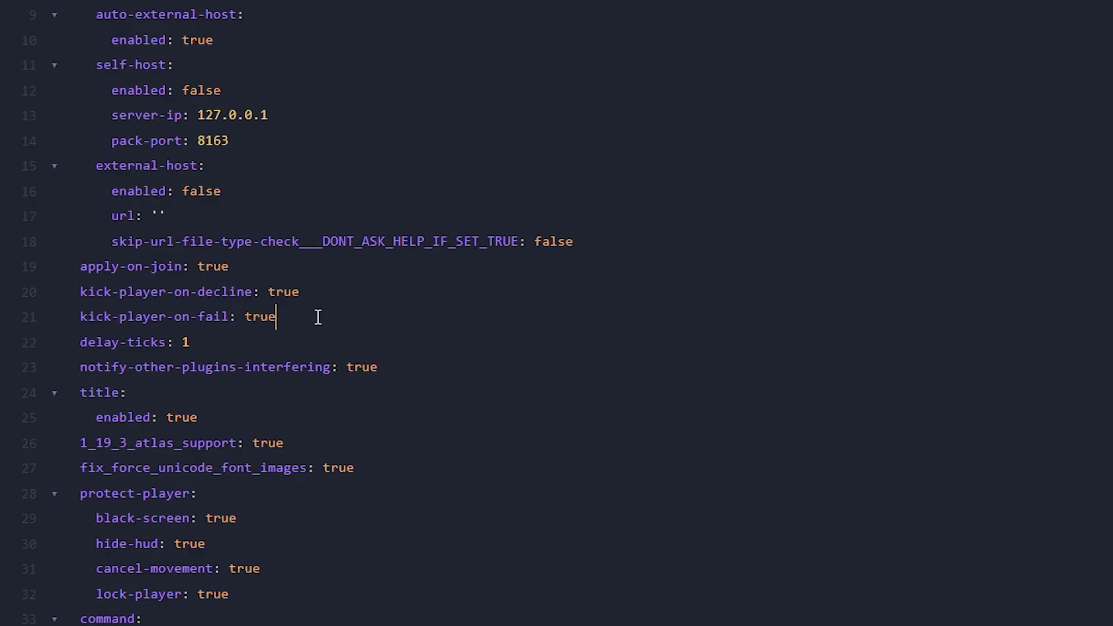
pyautogui.hotkey('shift', 'Up')
pyautogui.hotkey('shift', 'Home')
pyautogui.hotkey('shift', 'Home')
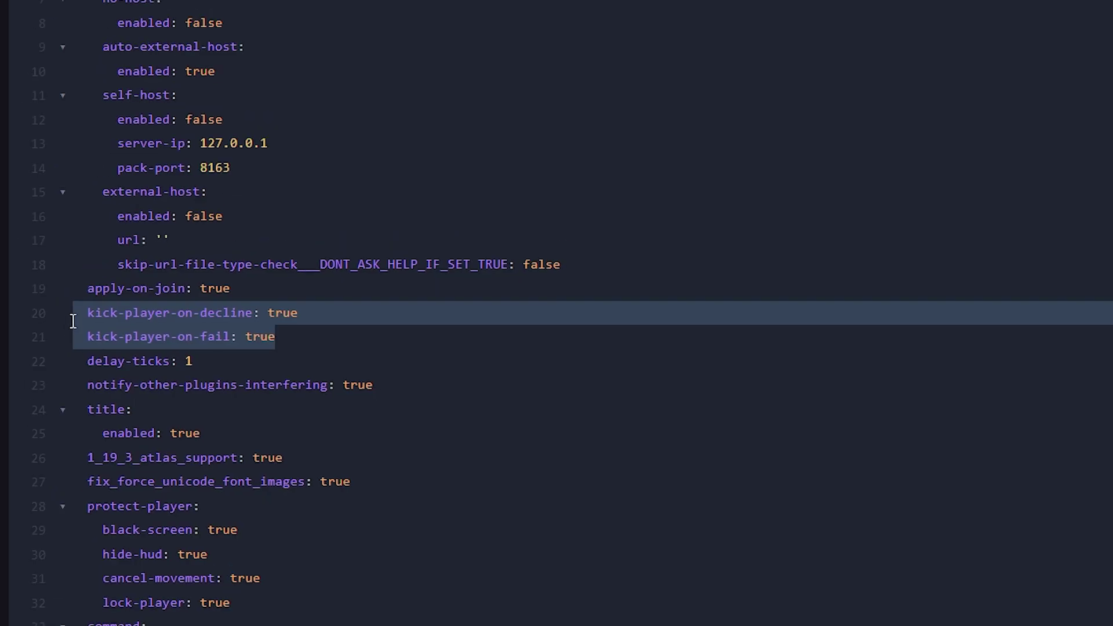
pyautogui.click(971, 42)
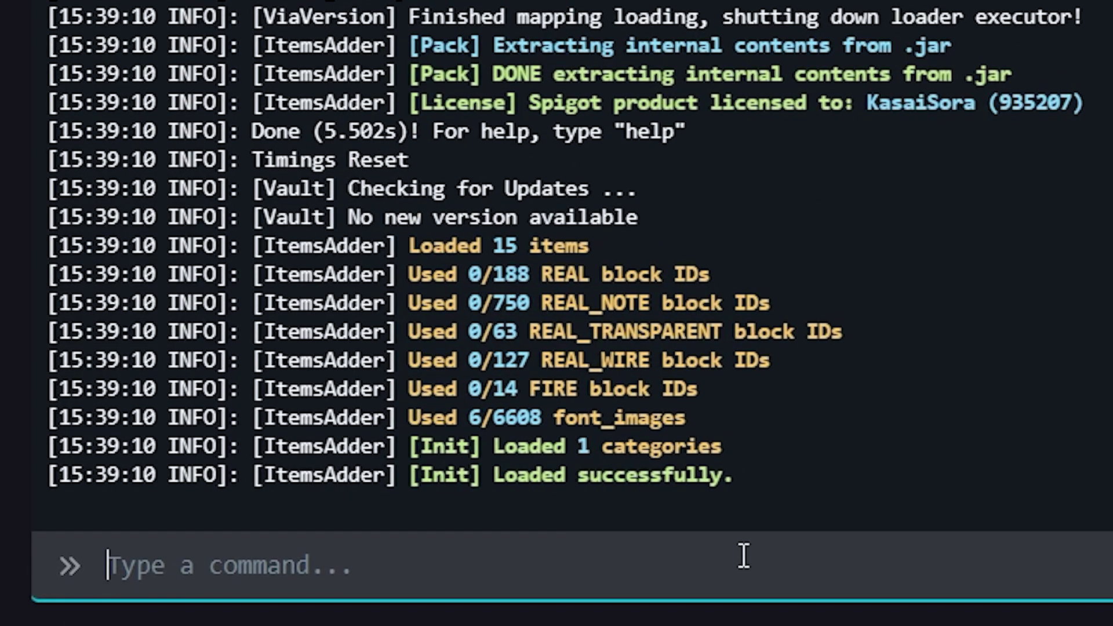
# Step: Run the iazip command in the server console to generate the ItemsAdder resource pack
pyautogui.write('ia')
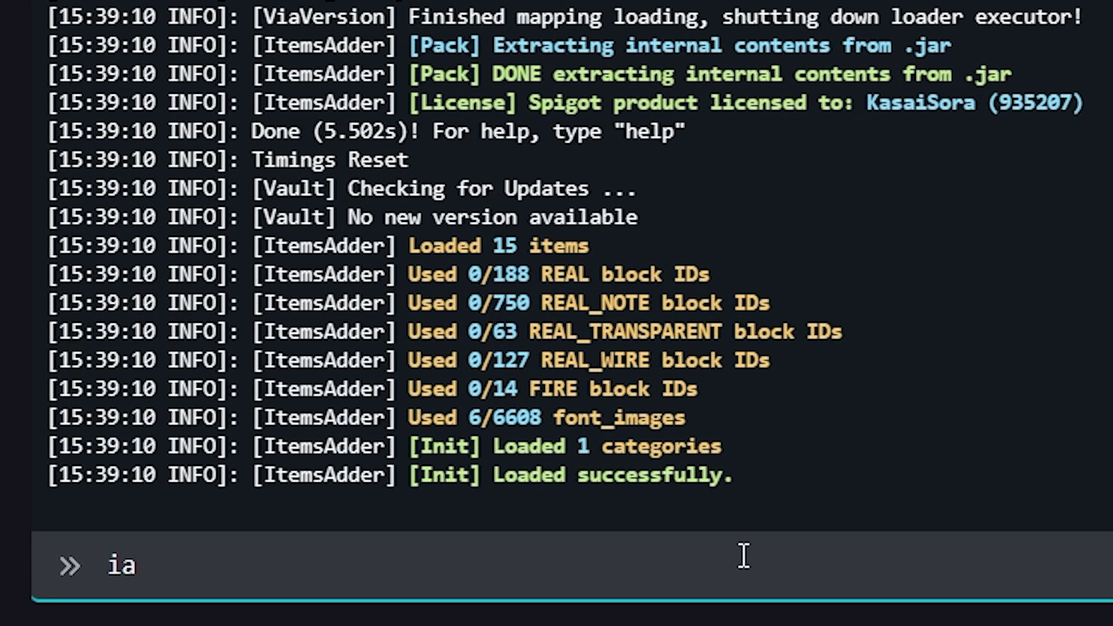
pyautogui.write('zip')
pyautogui.press('Return')
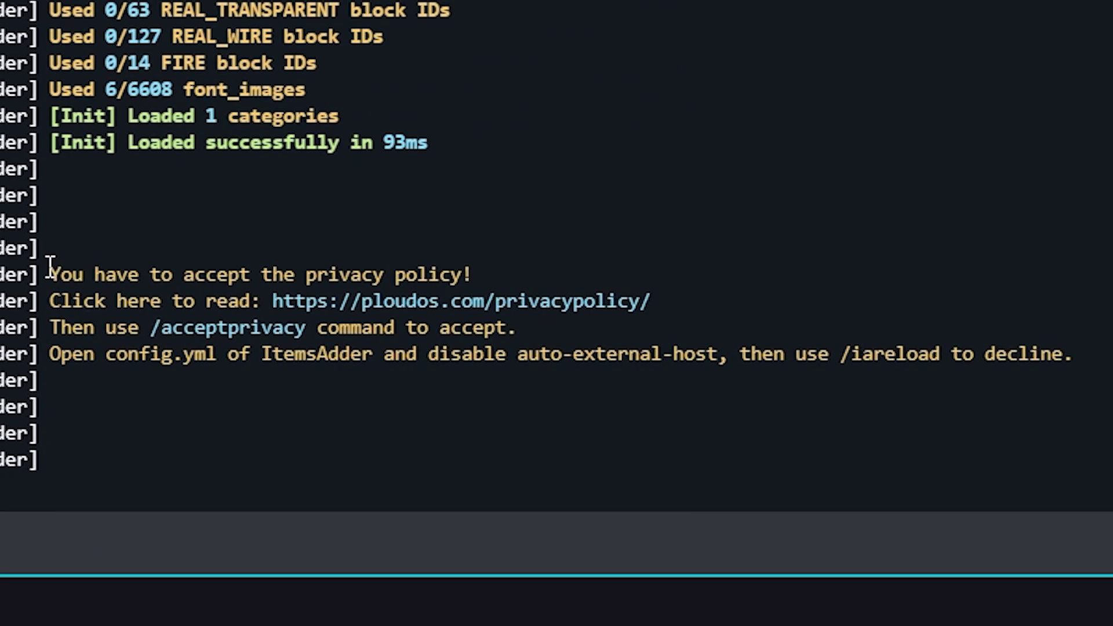
# Step: Read the privacy policy notice and try to accept it by running the copied /acceptprivacy command in the console
pyautogui.moveTo(50, 268); pyautogui.dragTo(1073, 355)
pyautogui.click(359, 237)
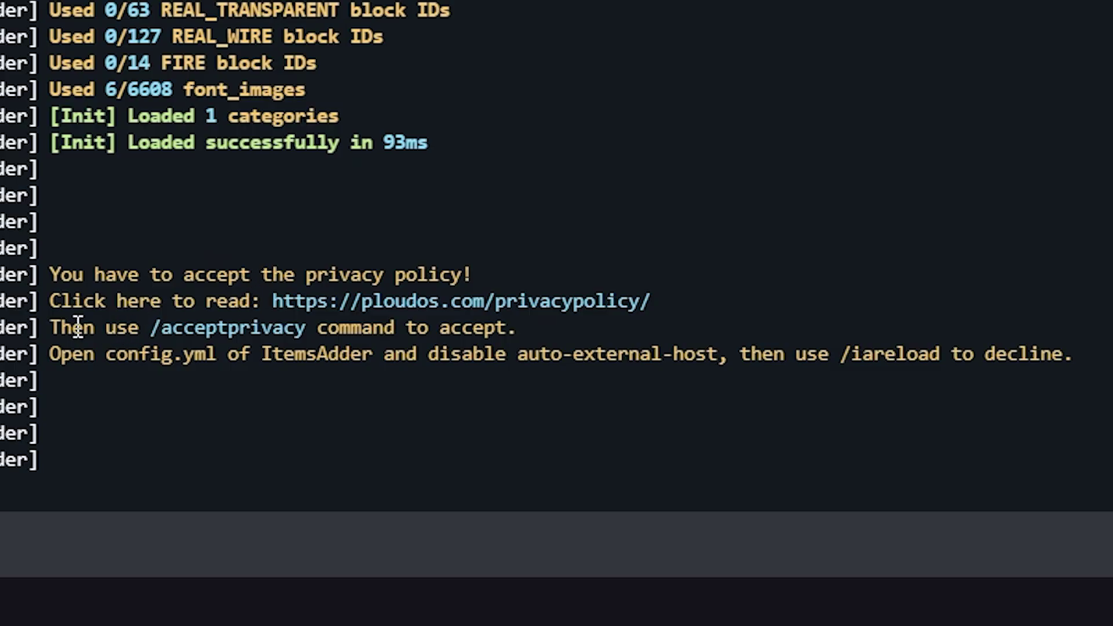
pyautogui.moveTo(78, 328); pyautogui.dragTo(311, 330)
pyautogui.hotkey('ctrl', 'c')
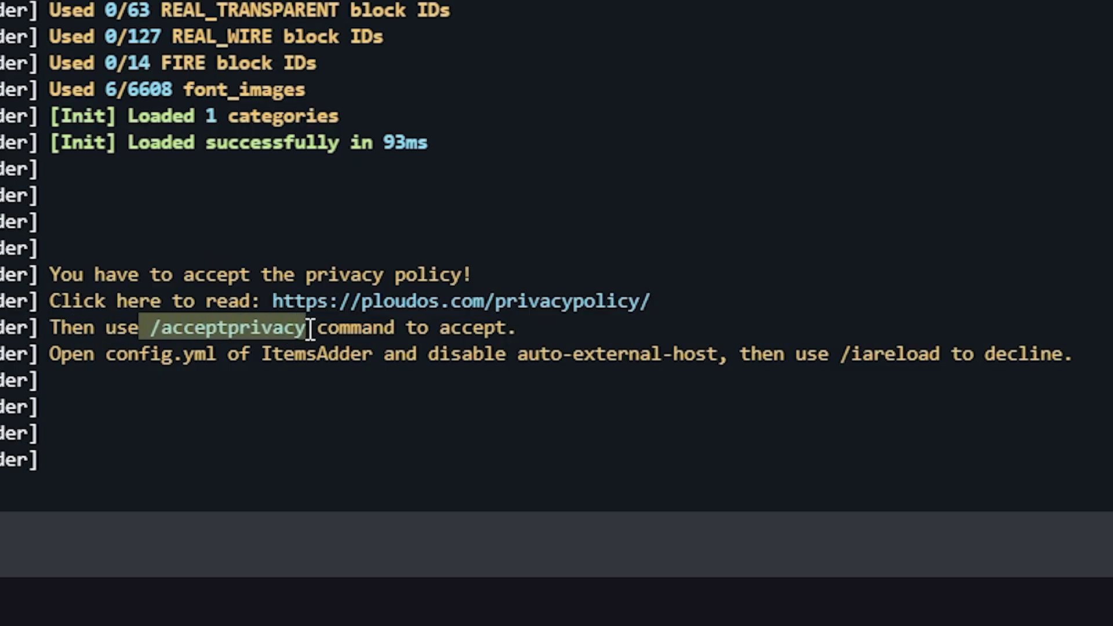
pyautogui.click(290, 334)
pyautogui.click(243, 551)
pyautogui.hotkey('ctrl', 'v')
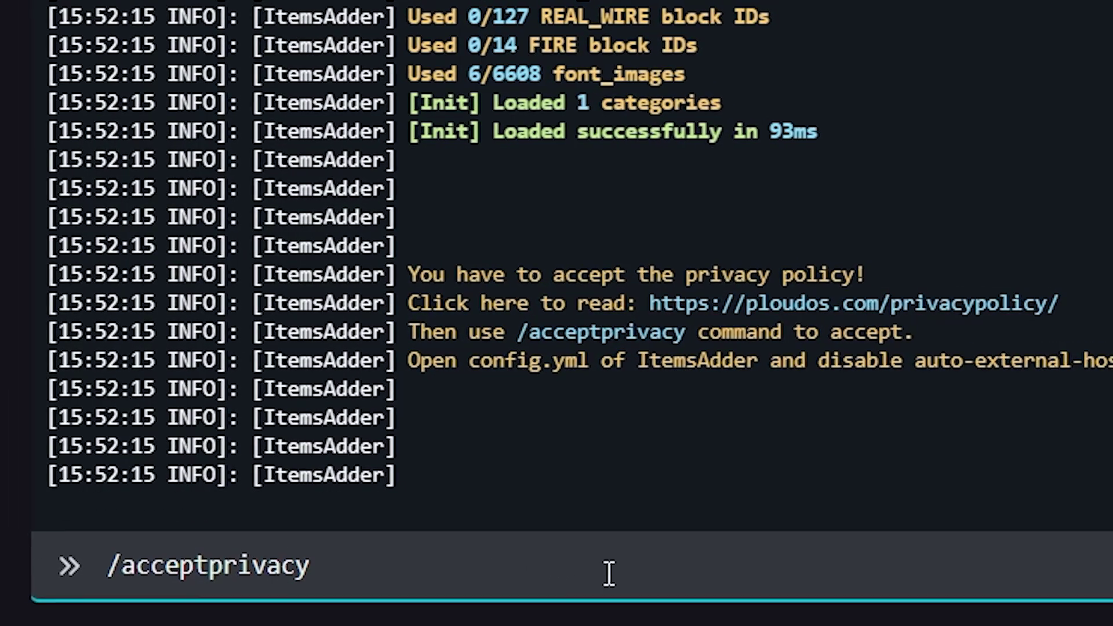
pyautogui.press('Return')
# Step: Accept the privacy policy by running acceptprivacy without a slash, and reload ItemsAdder with iareload in the server console
pyautogui.press('Up')
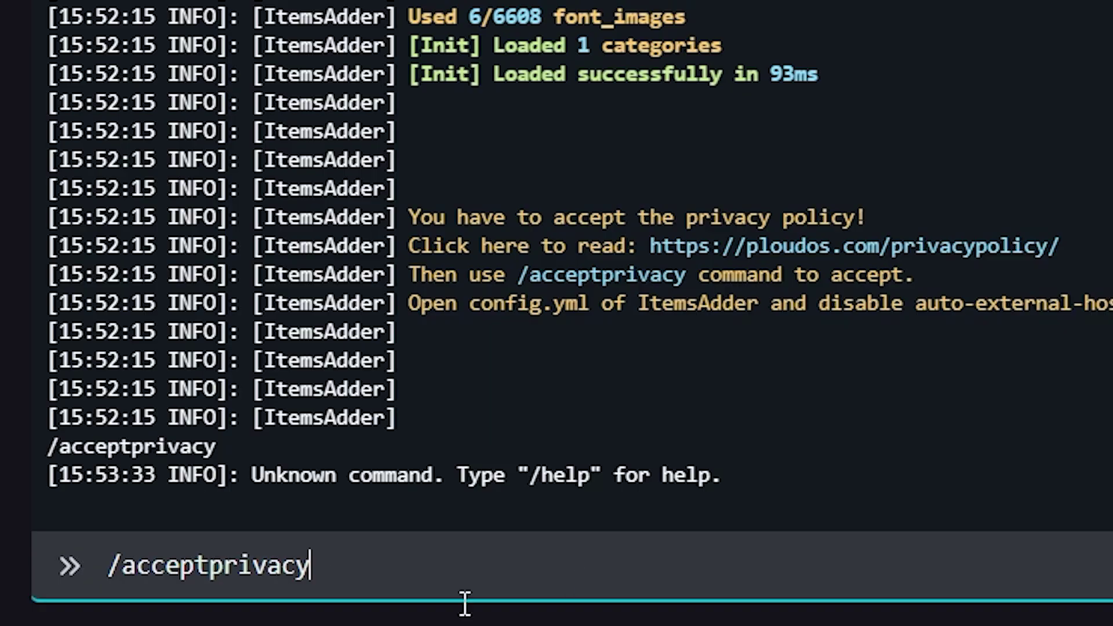
pyautogui.moveTo(136, 565); pyautogui.dragTo(68, 571)
pyautogui.press('BackSpace')
pyautogui.press('Return')
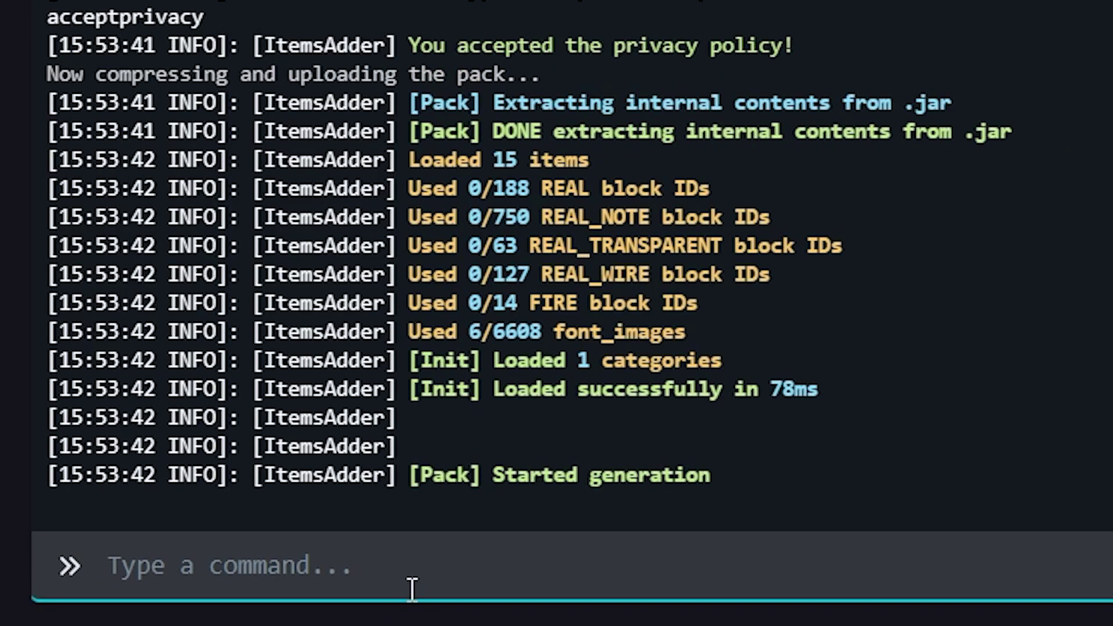
pyautogui.write('iareload')
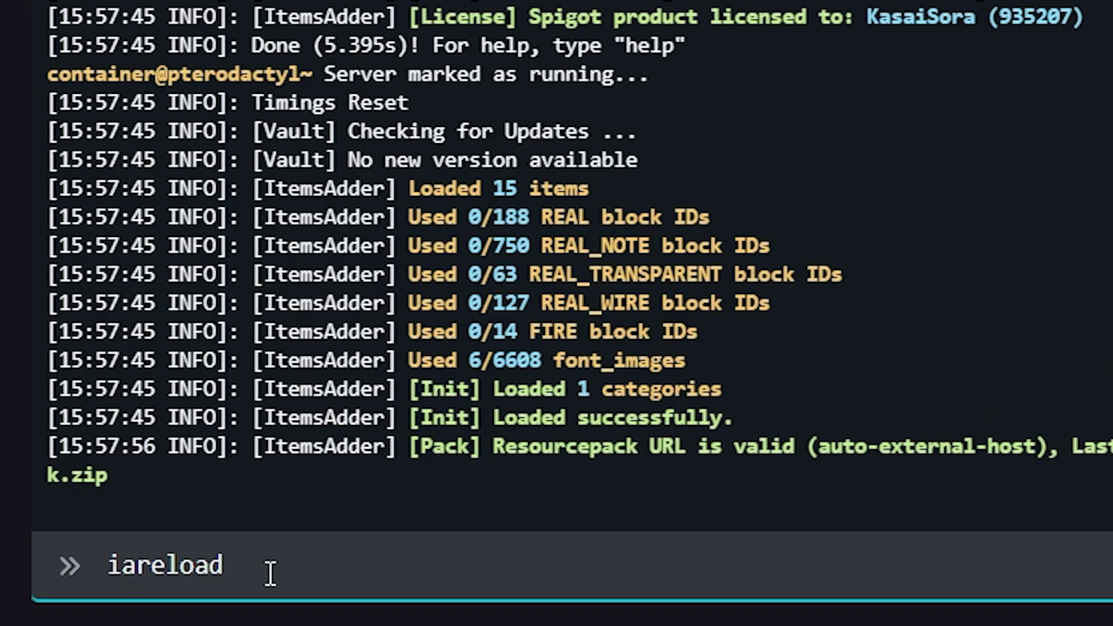
pyautogui.press('Return')
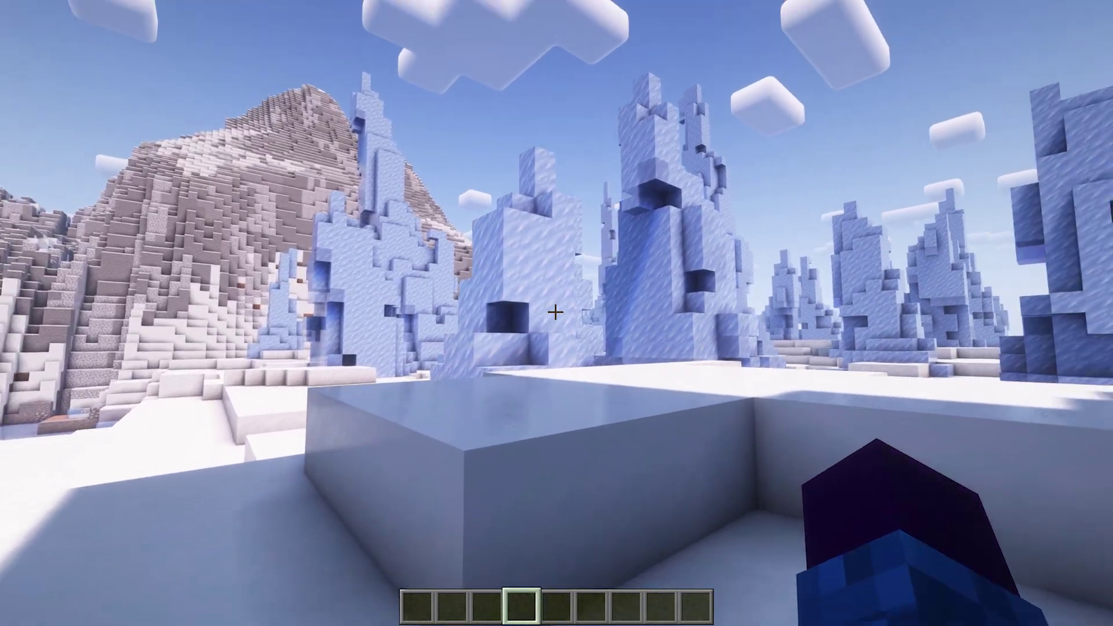
pyautogui.press('w')
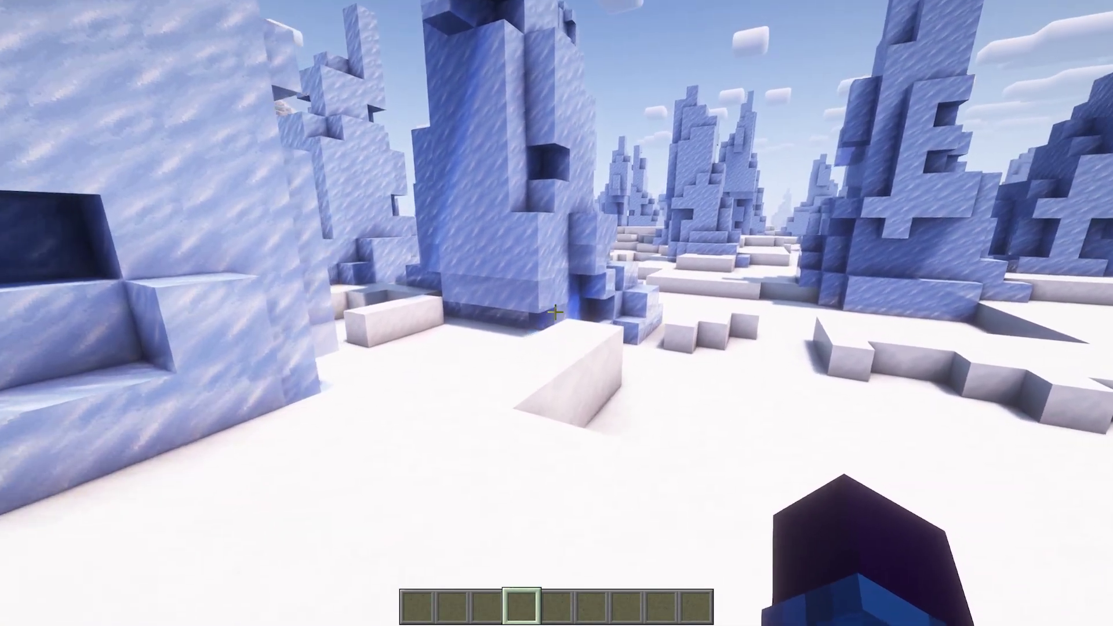
pyautogui.press('w')
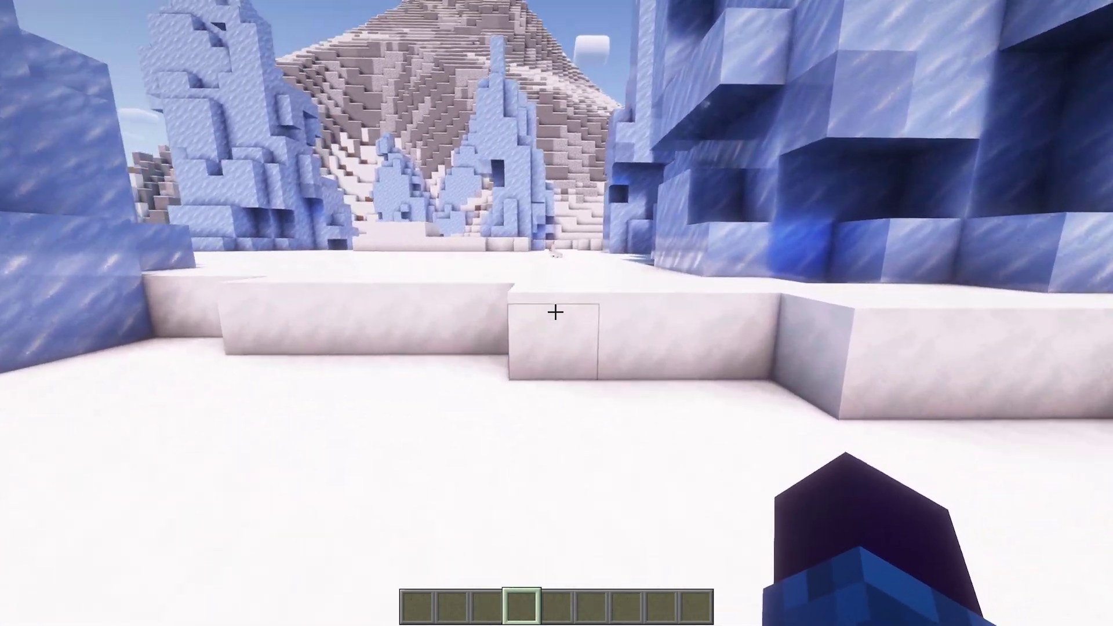
pyautogui.press('w')
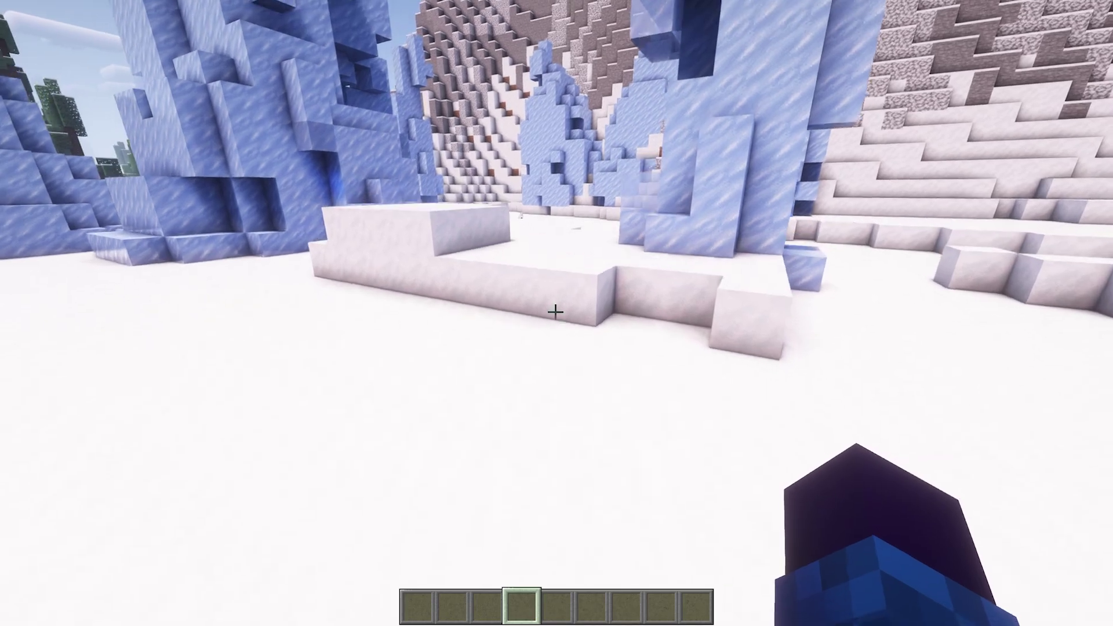
pyautogui.press('w')
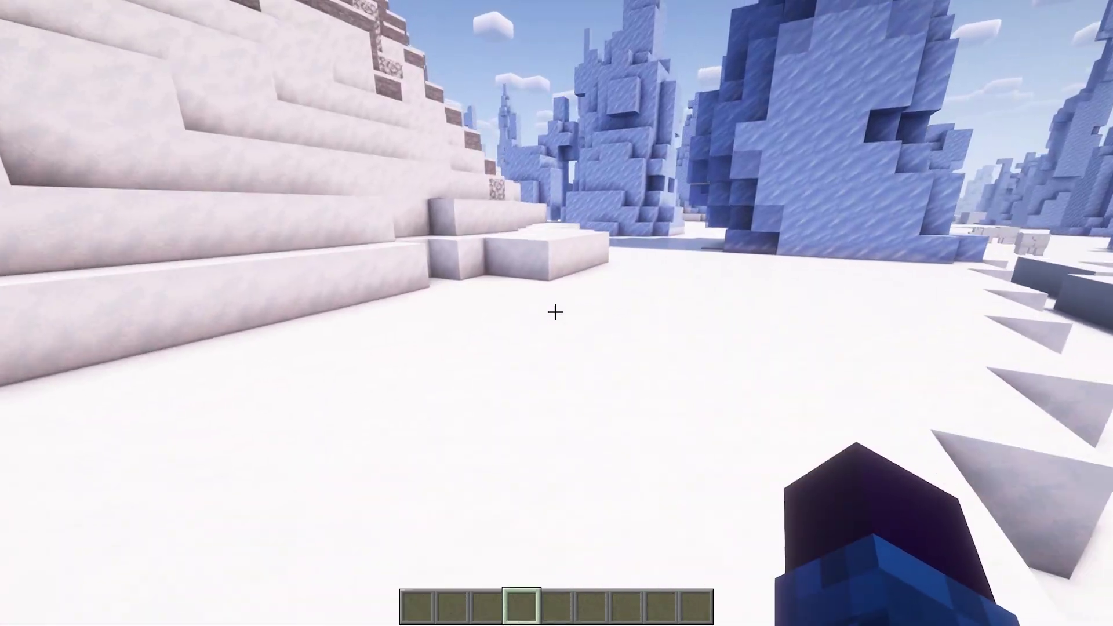
pyautogui.press('w')
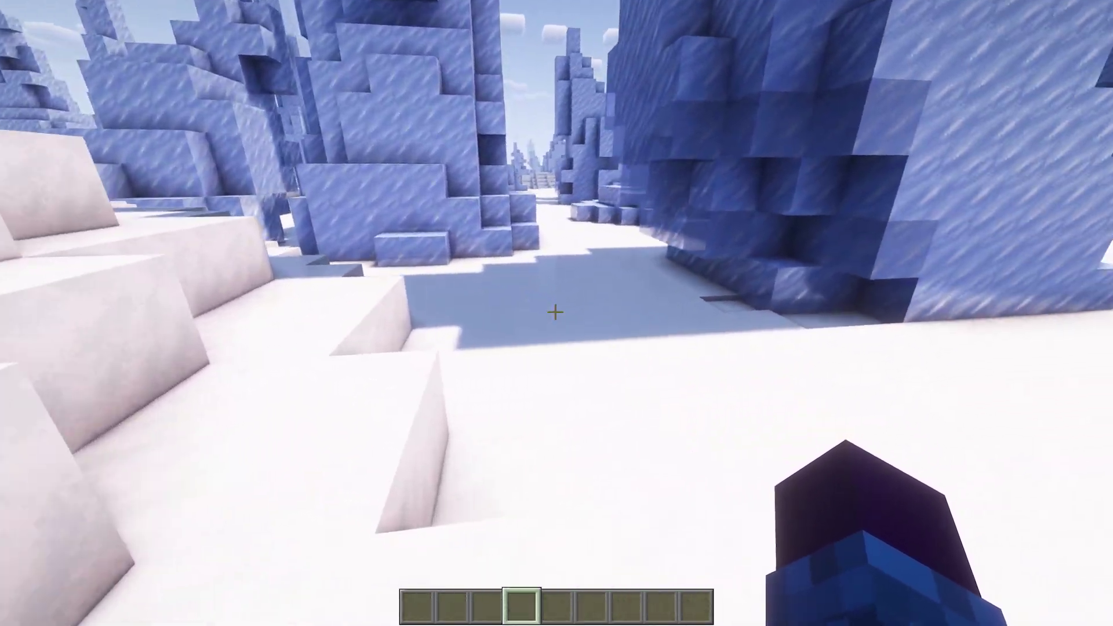
pyautogui.press('w')
# Step: Look through the Building Blocks, tools and Combat categories of the Minecraft creative inventory, leaving it closed
pyautogui.press('e')
pyautogui.scroll(-15, 614, 328)
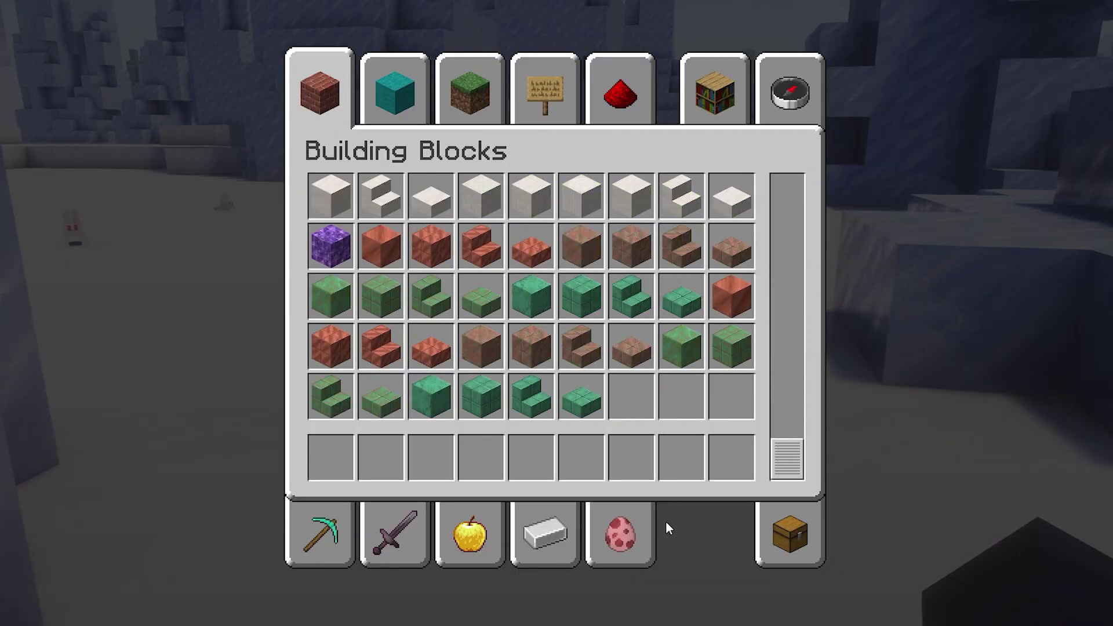
pyautogui.click(304, 540)
pyautogui.scroll(-8, 580, 336)
pyautogui.click(415, 518)
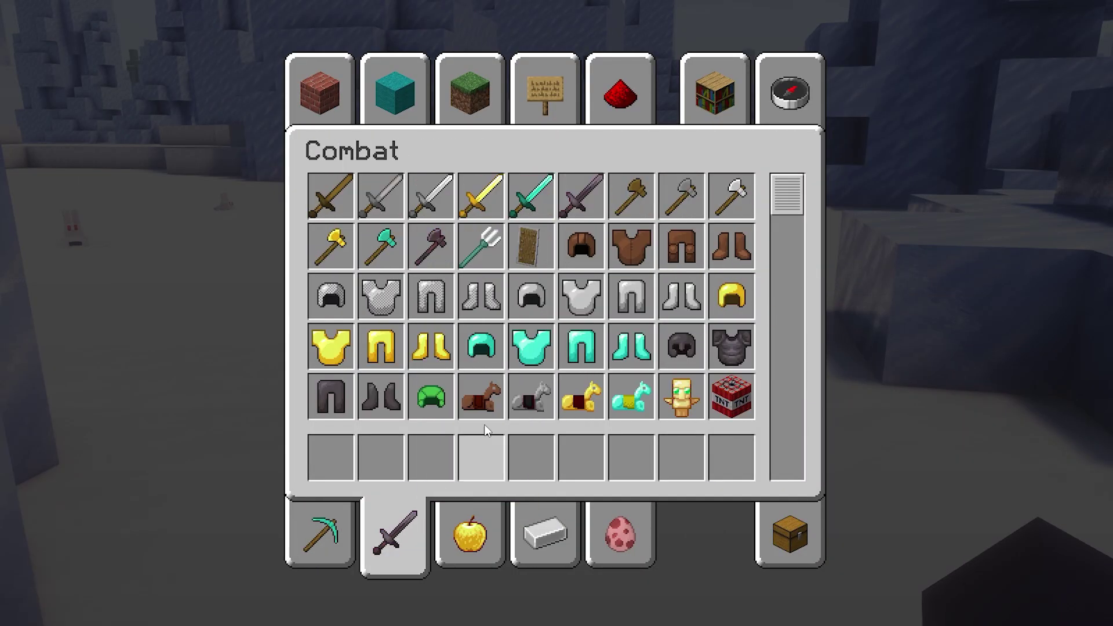
pyautogui.scroll(-10, 663, 294)
pyautogui.write('e')
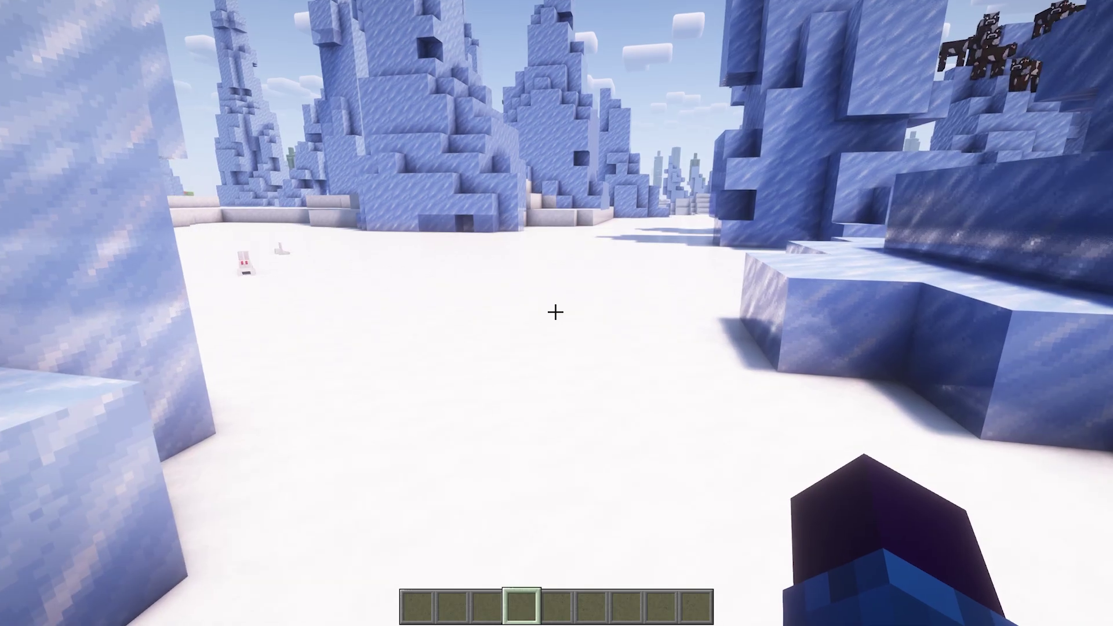
# Step: Run the /ia command in the game chat to open the ItemsAdder Categories menu
pyautogui.write('/ia')
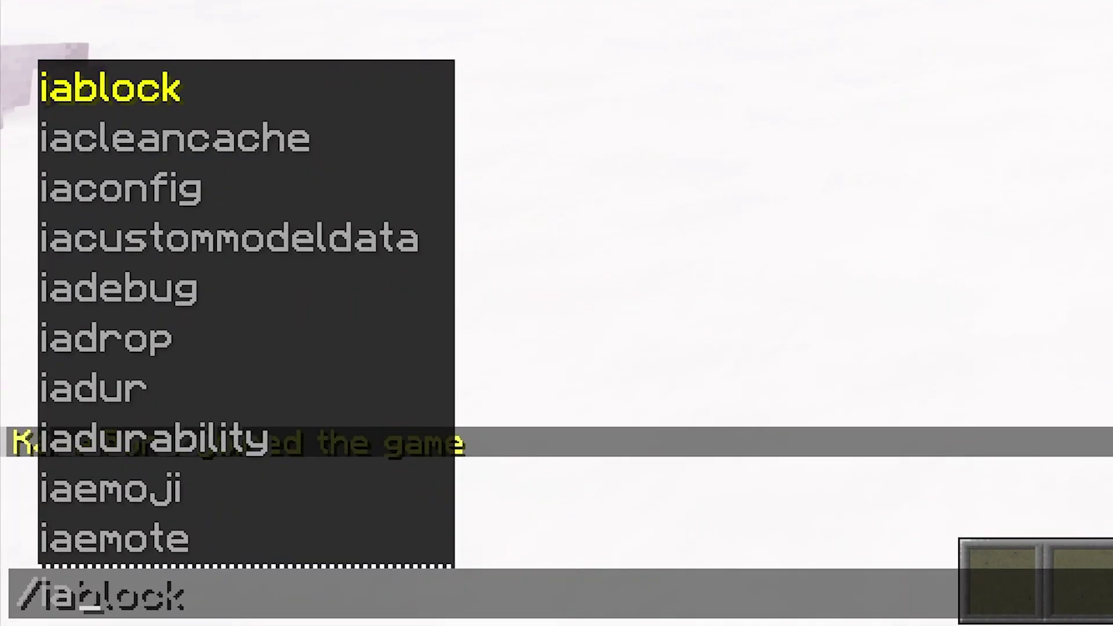
pyautogui.press('Tab')
pyautogui.press('Return')
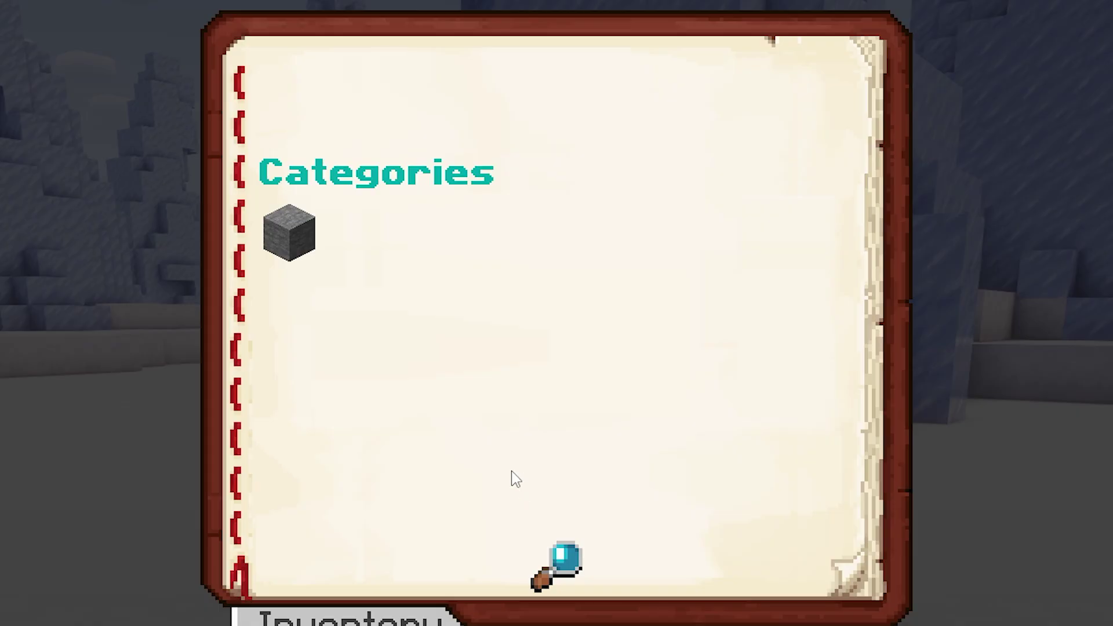
# Step: Open the stone block category in the ItemsAdder Categories menu to view its items
pyautogui.click(297, 250)
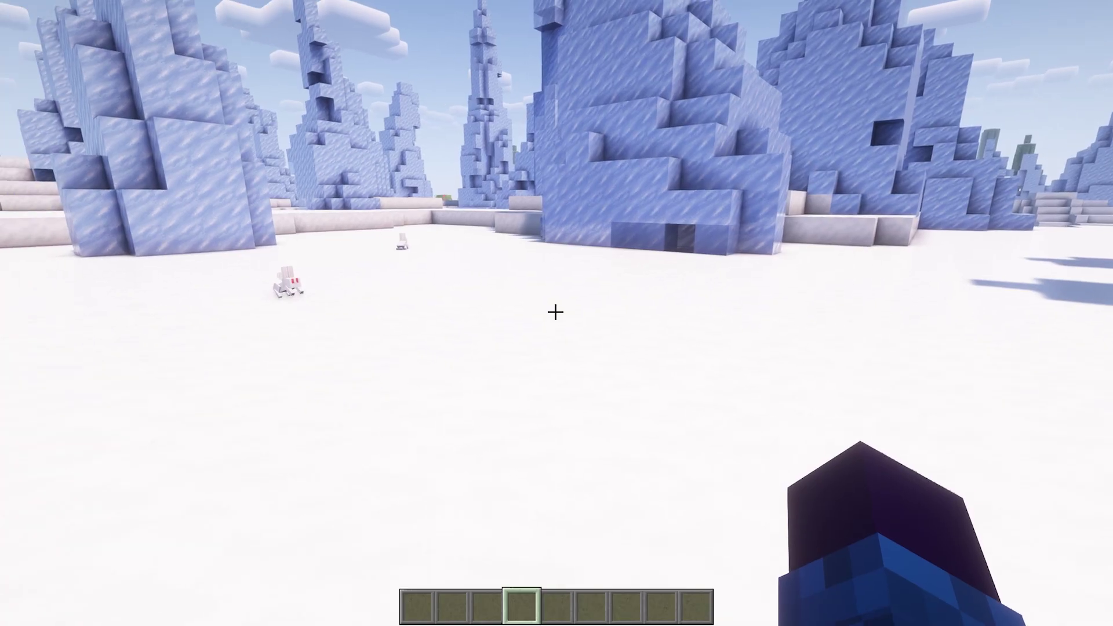
# Step: Place the crafting table on the snow and open its crafting grid
pyautogui.press('w')
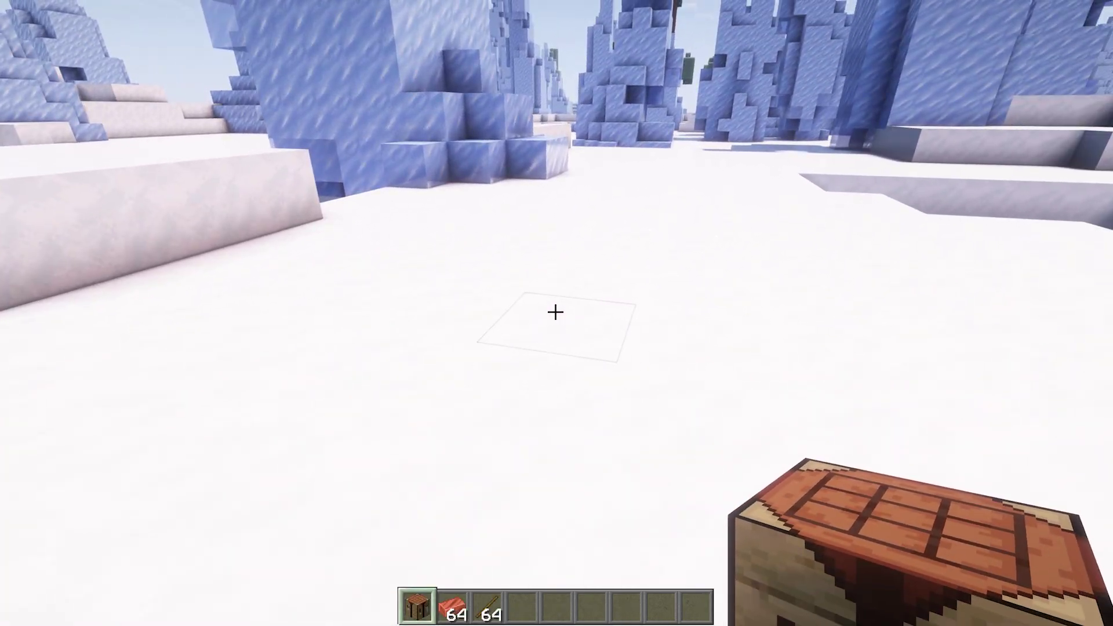
pyautogui.rightClick(556, 313)
pyautogui.scroll(-3, 555, 313)
pyautogui.rightClick(555, 312)
# Step: Lay out the copper sword recipe in the grid's middle column: two copper ingots above one stick, returning the leftovers to the hotbar
pyautogui.click(456, 499)
pyautogui.rightClick(467, 252)
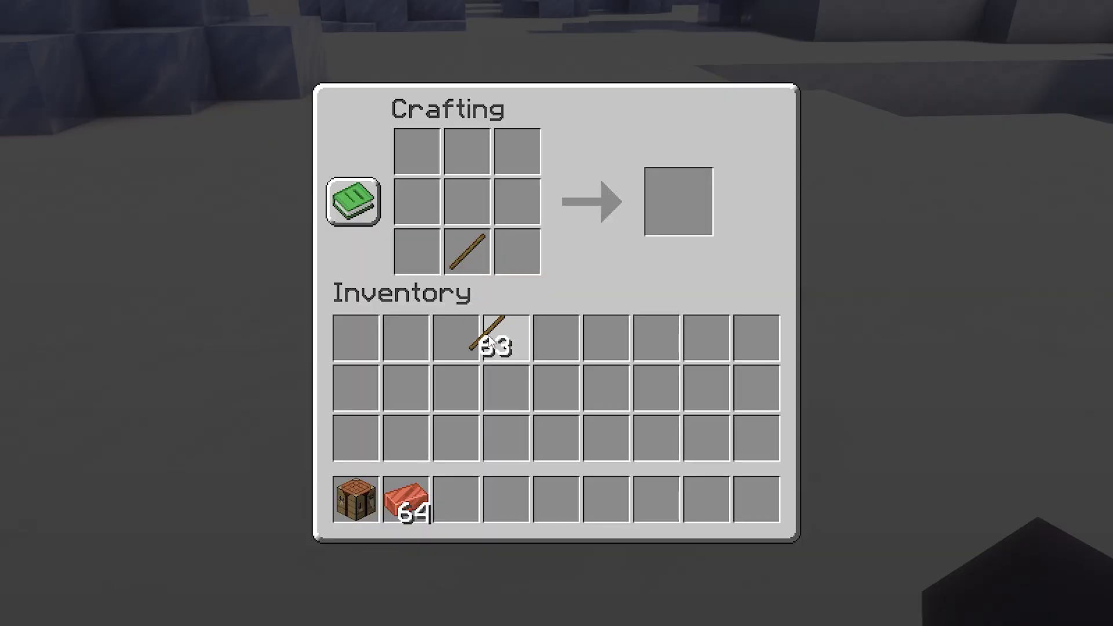
pyautogui.click(455, 500)
pyautogui.click(406, 499)
pyautogui.rightClick(468, 151)
pyautogui.rightClick(468, 201)
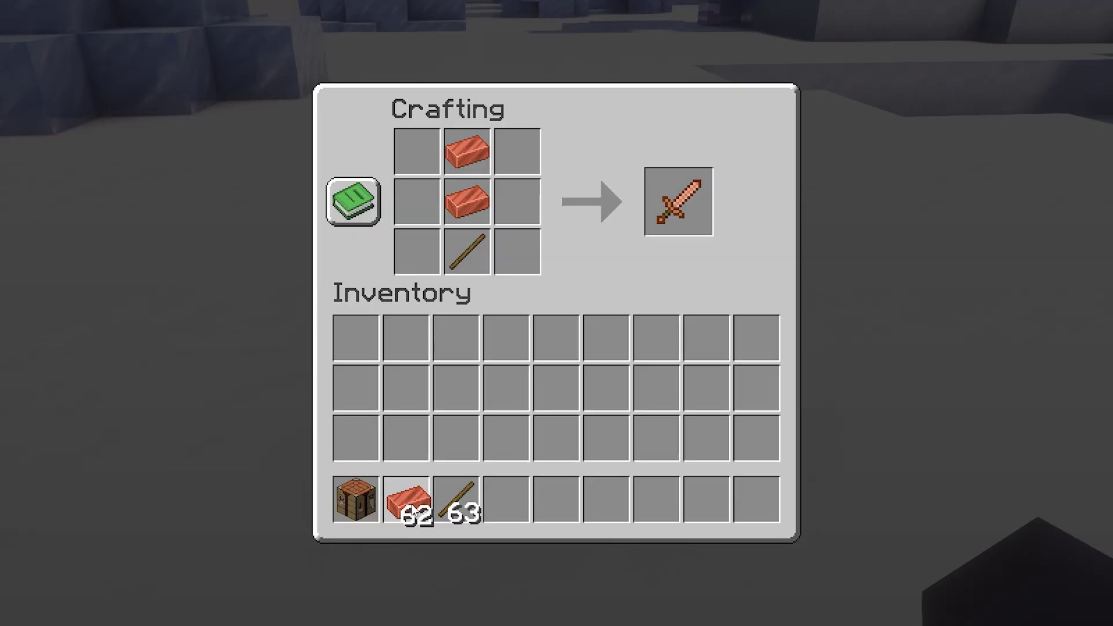
pyautogui.click(405, 499)
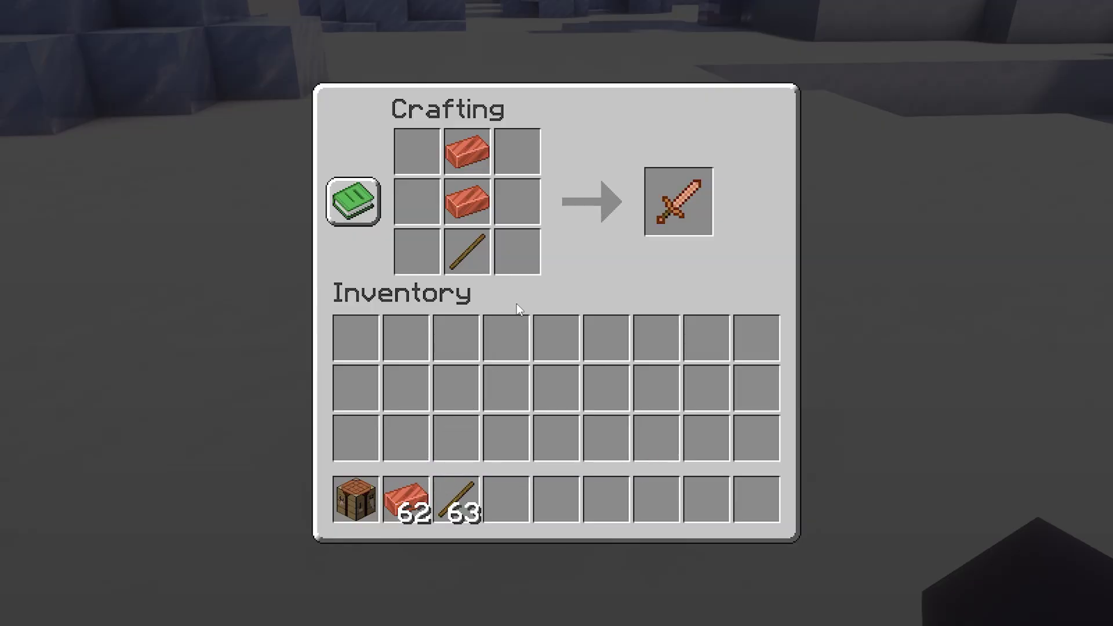
# Step: Take the crafted copper sword into the fourth hotbar slot and close the crafting grid
pyautogui.click(676, 216)
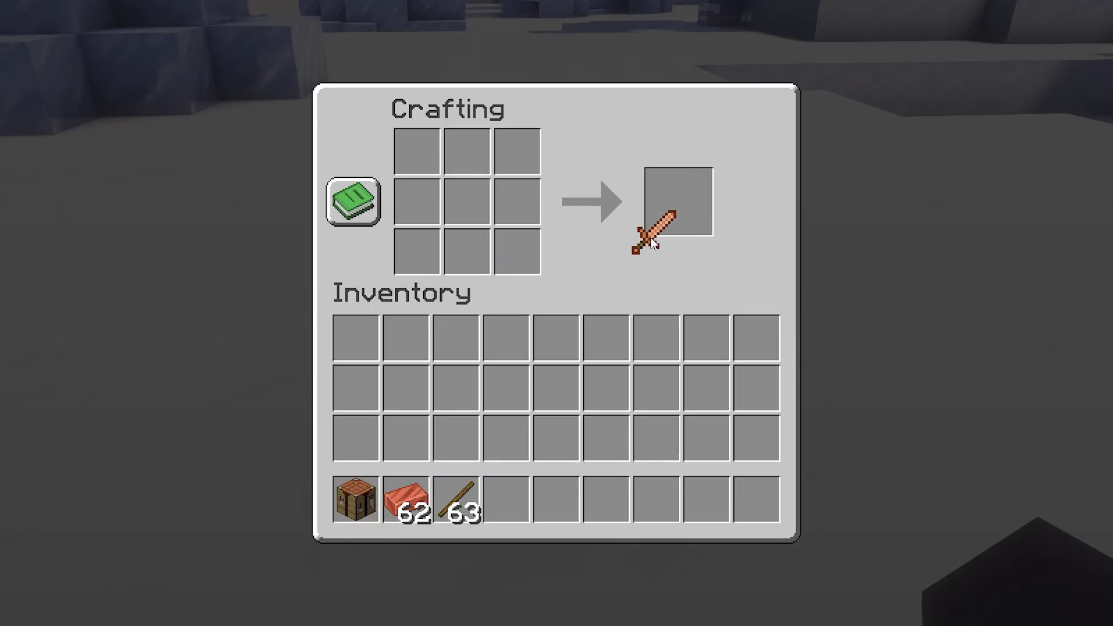
pyautogui.click(506, 499)
pyautogui.press('e')
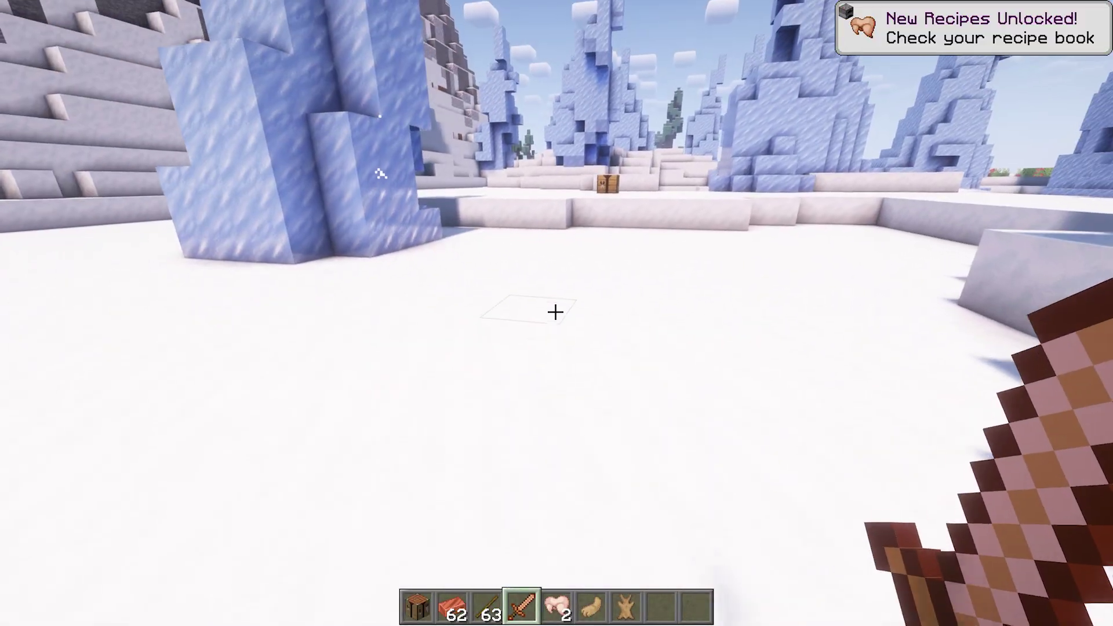
# Step: Walk across the snow towards the crafting table with the empty second hotbar slot selected
pyautogui.press('w')
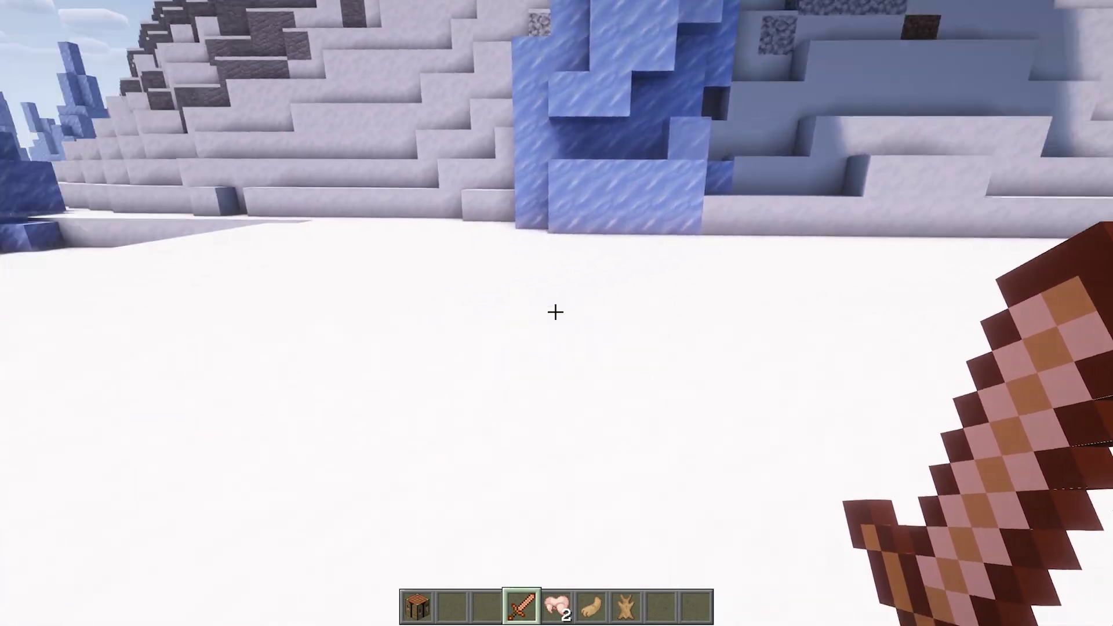
pyautogui.press('2')
pyautogui.press('w')
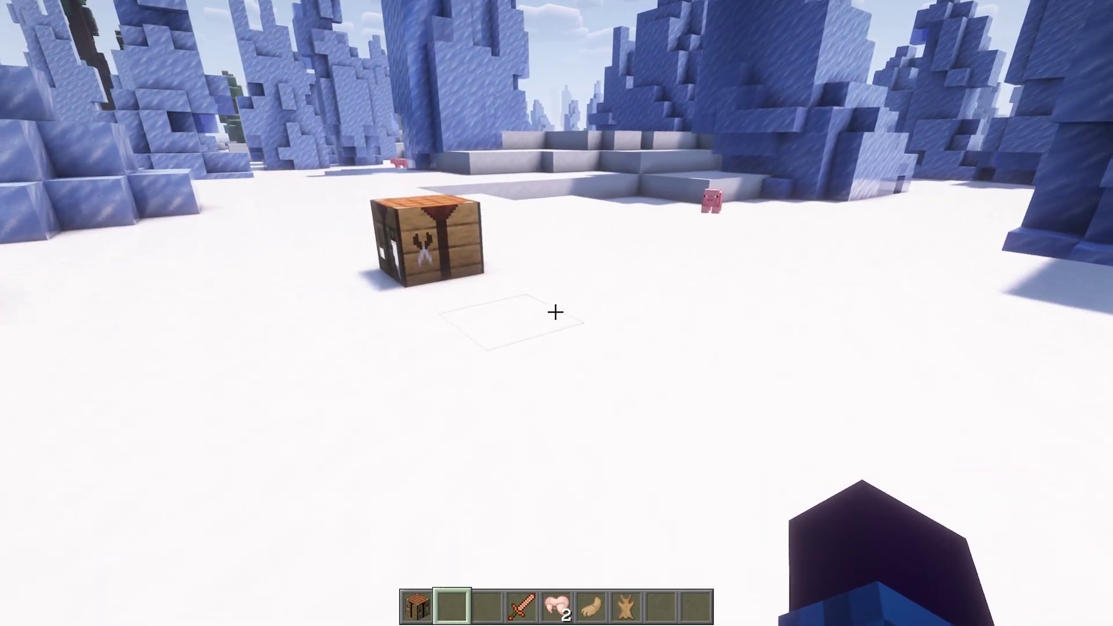